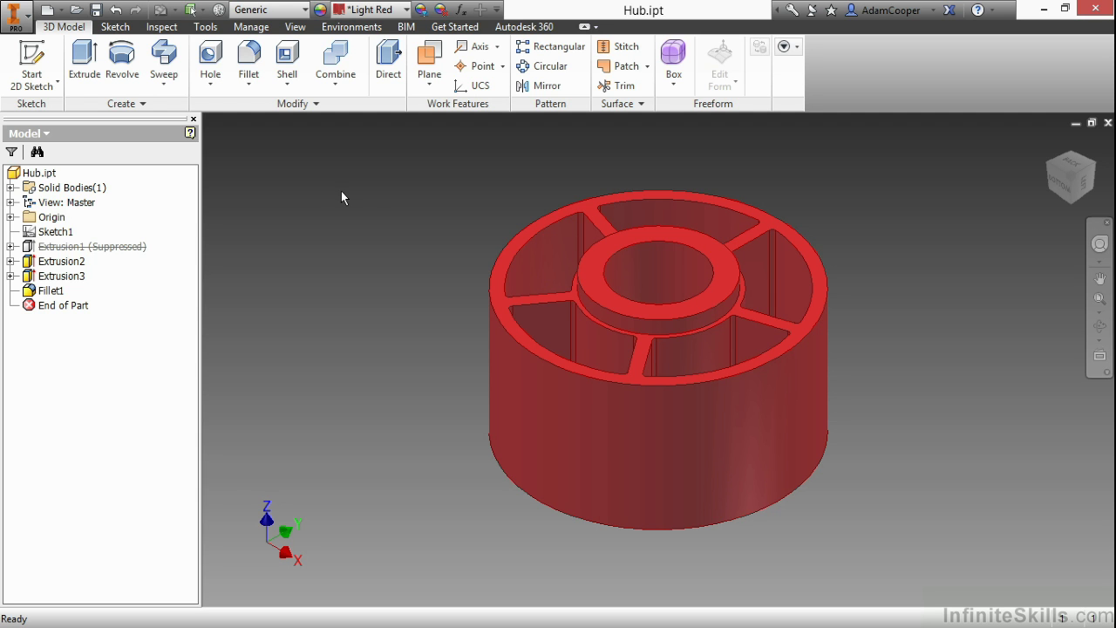
Step: Open the ViewCube Options dialog and choose Large as the ViewCube size
right_click(1078, 181)
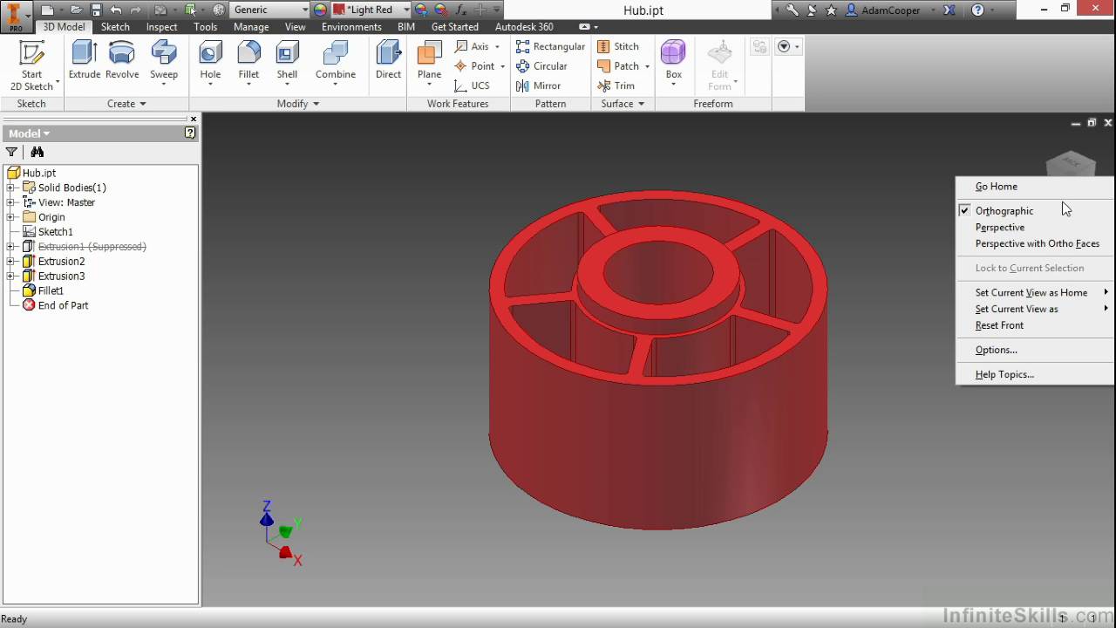
left_click(1021, 350)
left_click_drag(509, 126, 524, 33)
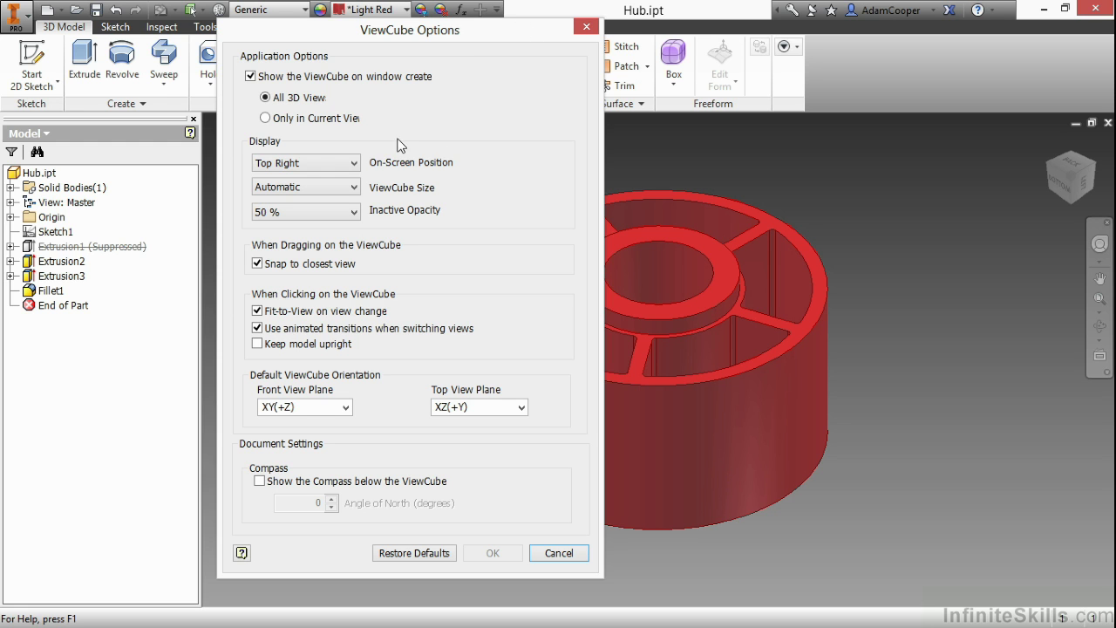
left_click(329, 188)
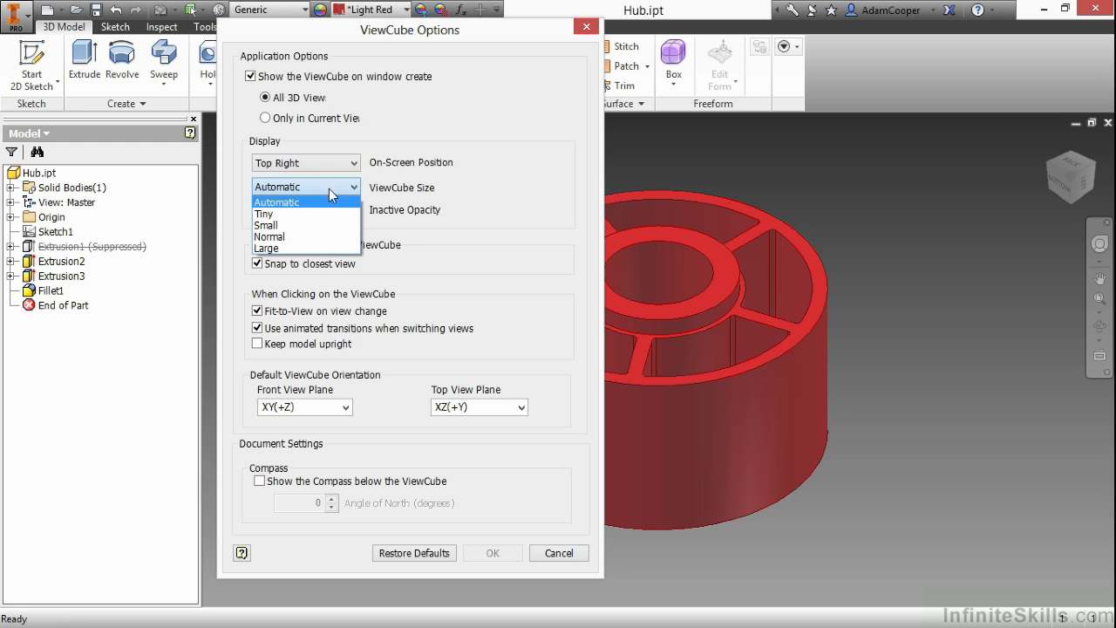
left_click(291, 249)
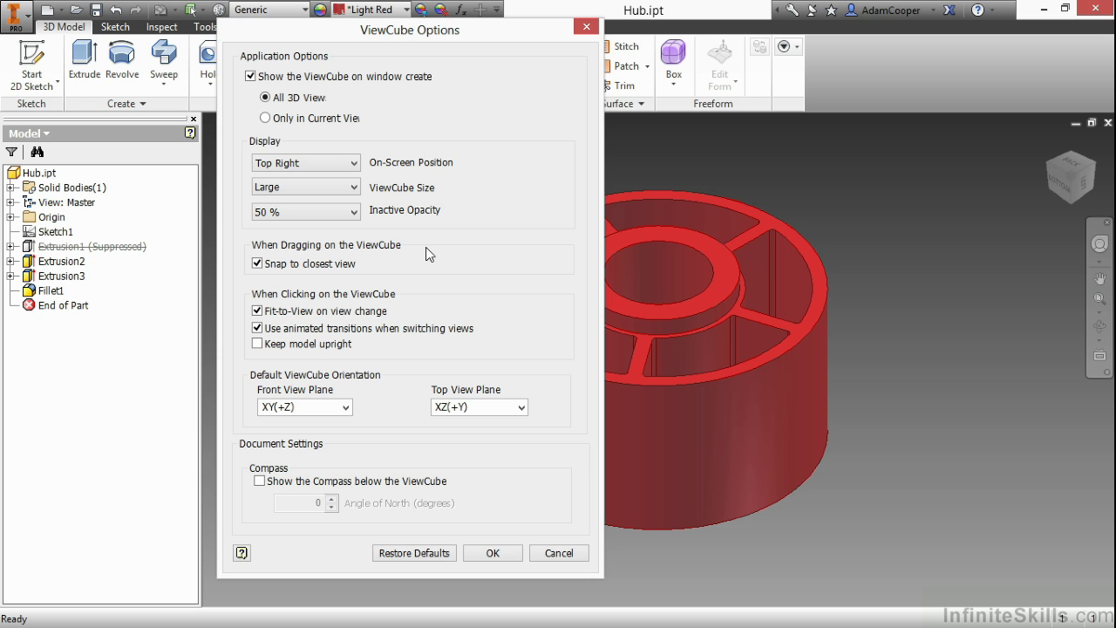
Step: Apply the Large size, then view the hub from the bottom, an isometric corner and the top, then go home
left_click(493, 553)
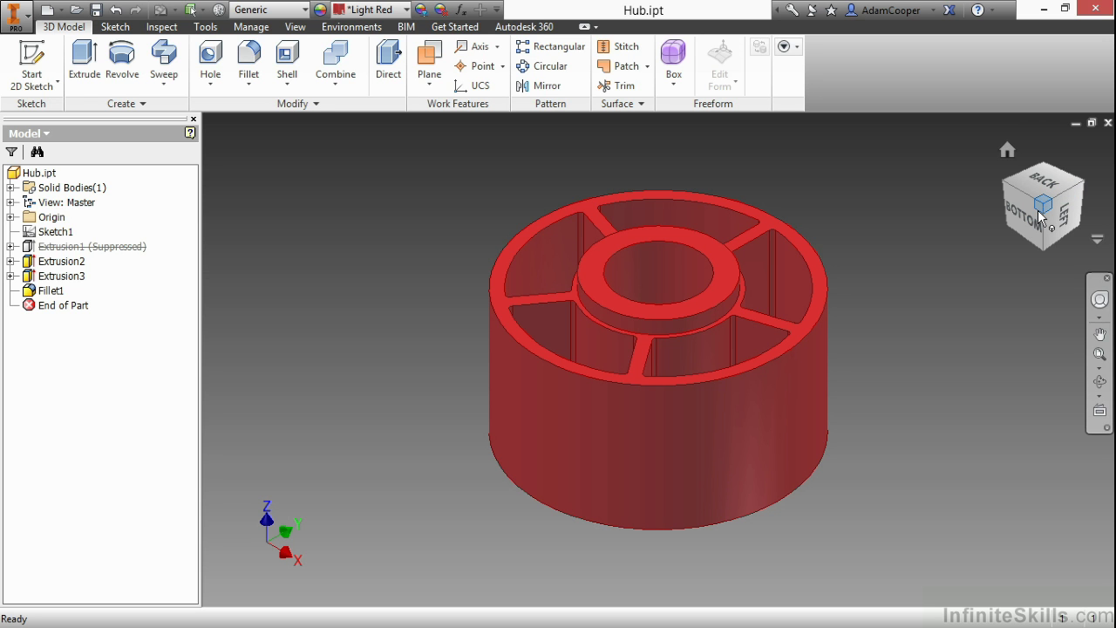
left_click(1030, 209)
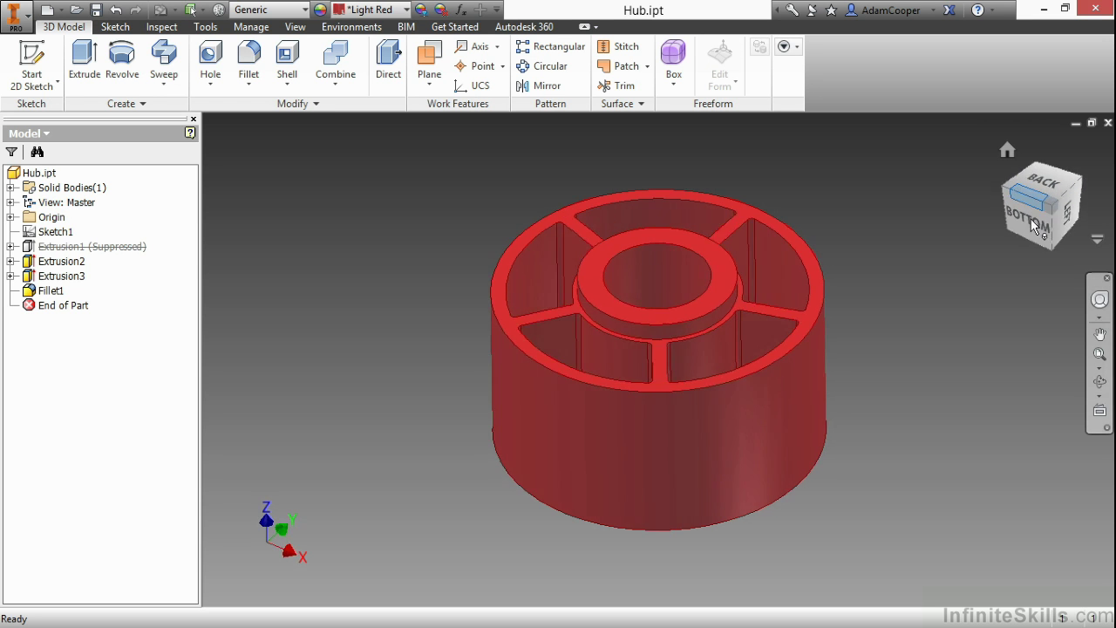
left_click(1028, 223)
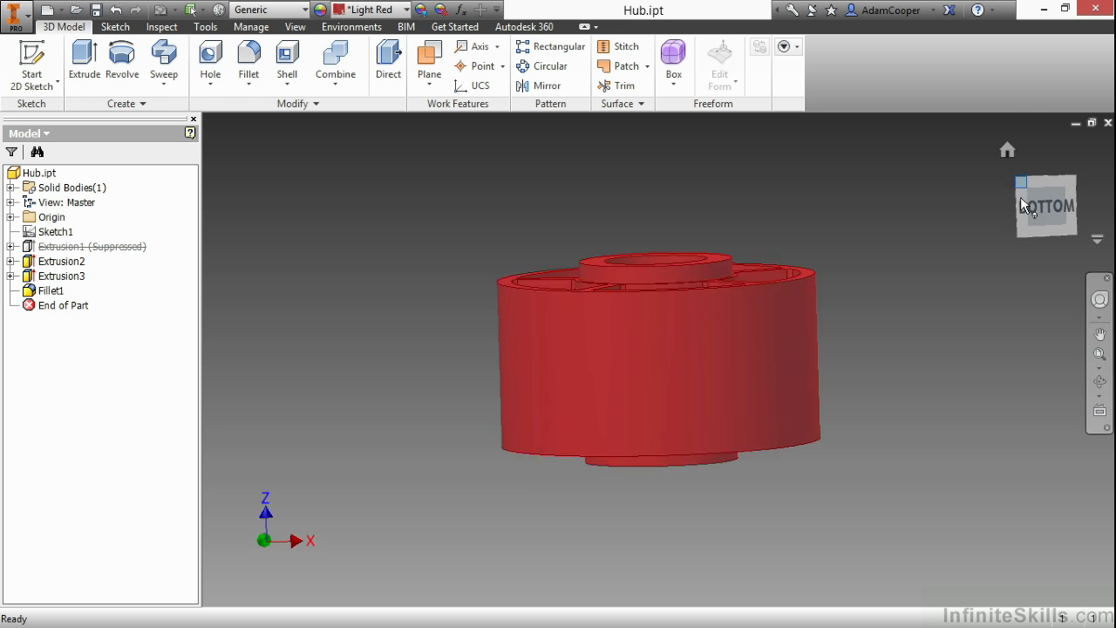
left_click(1021, 192)
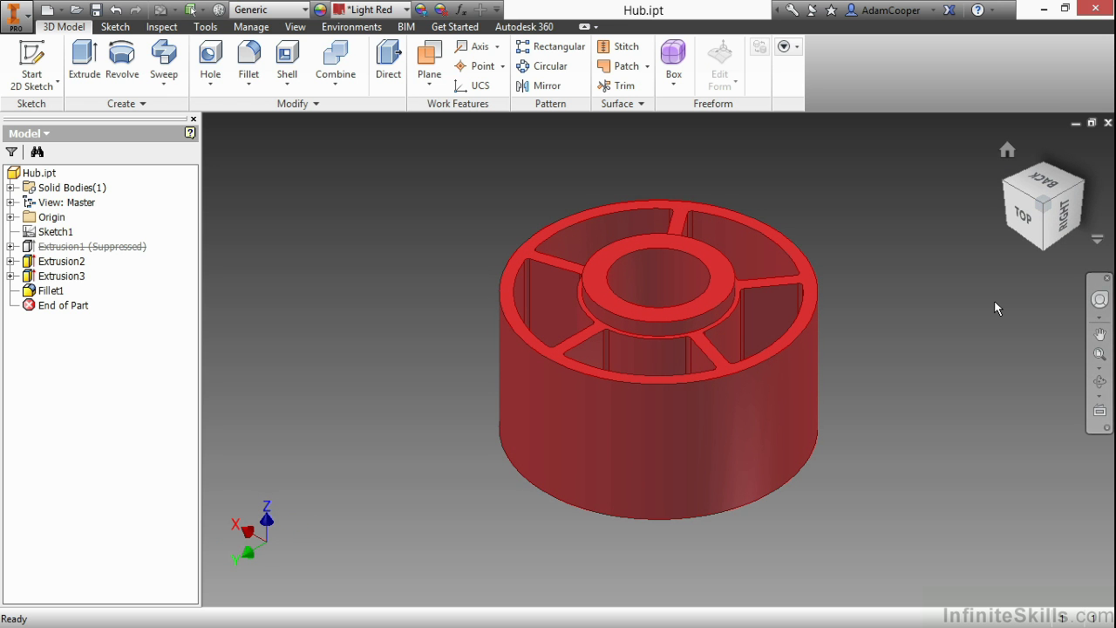
left_click(1030, 218)
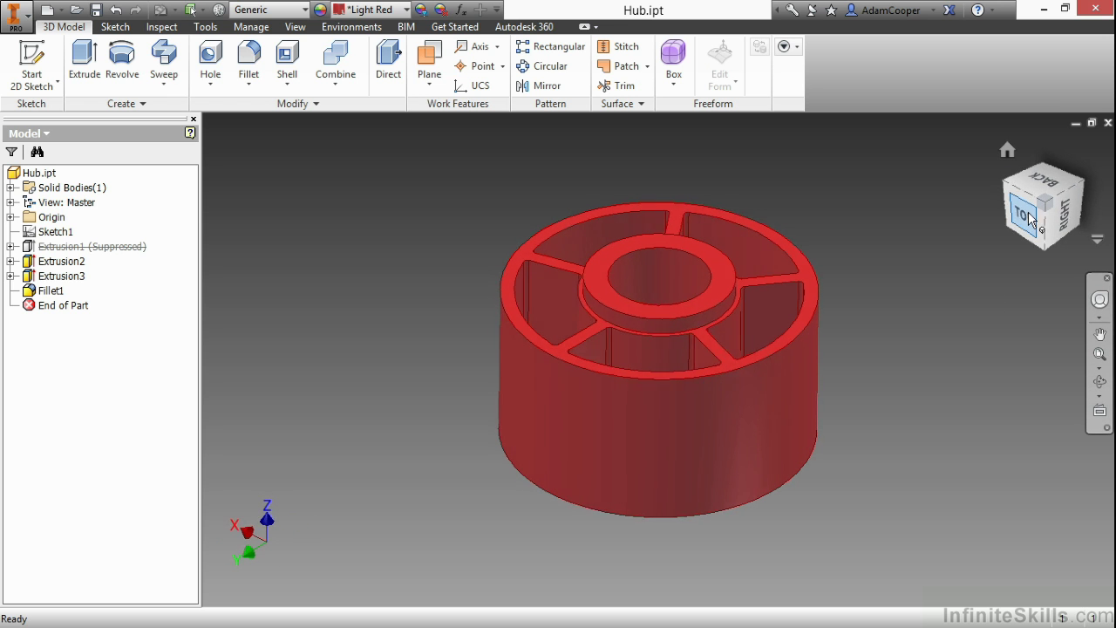
key("F6")
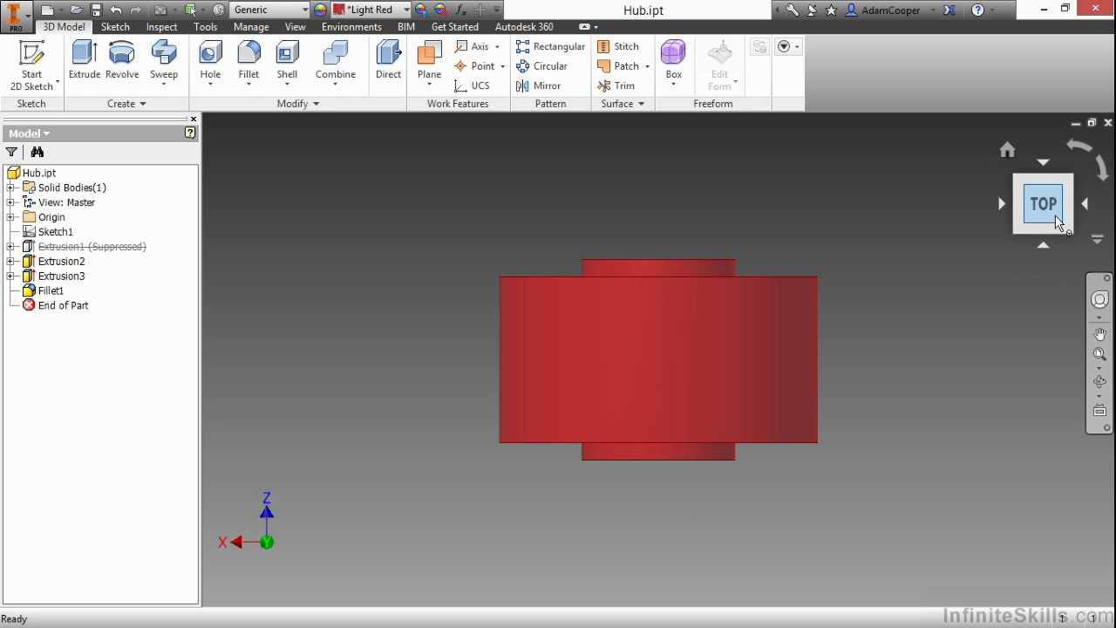
Step: Rotate through right, isometric and flat side views, ending on a side view of the hub
left_click(1070, 234)
left_click(1071, 236)
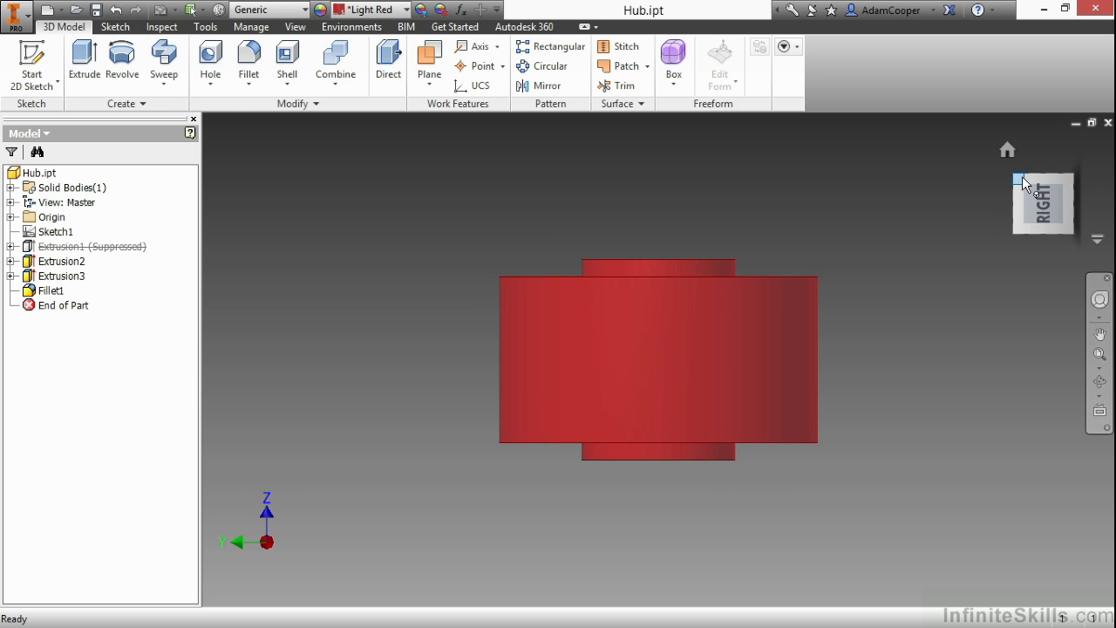
left_click(1022, 177)
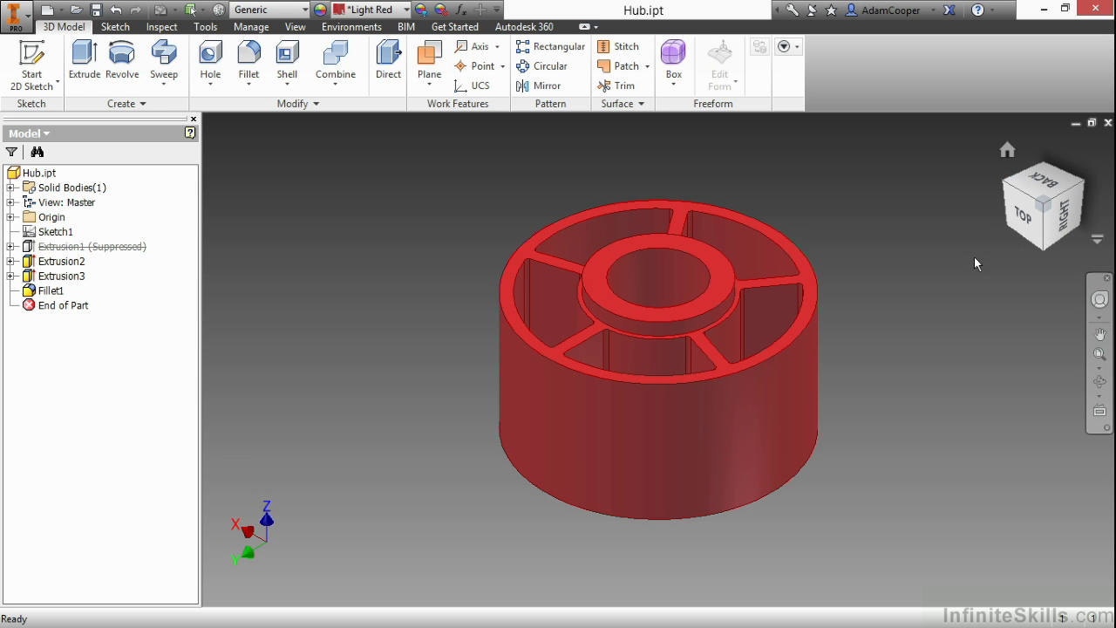
left_click(1023, 218)
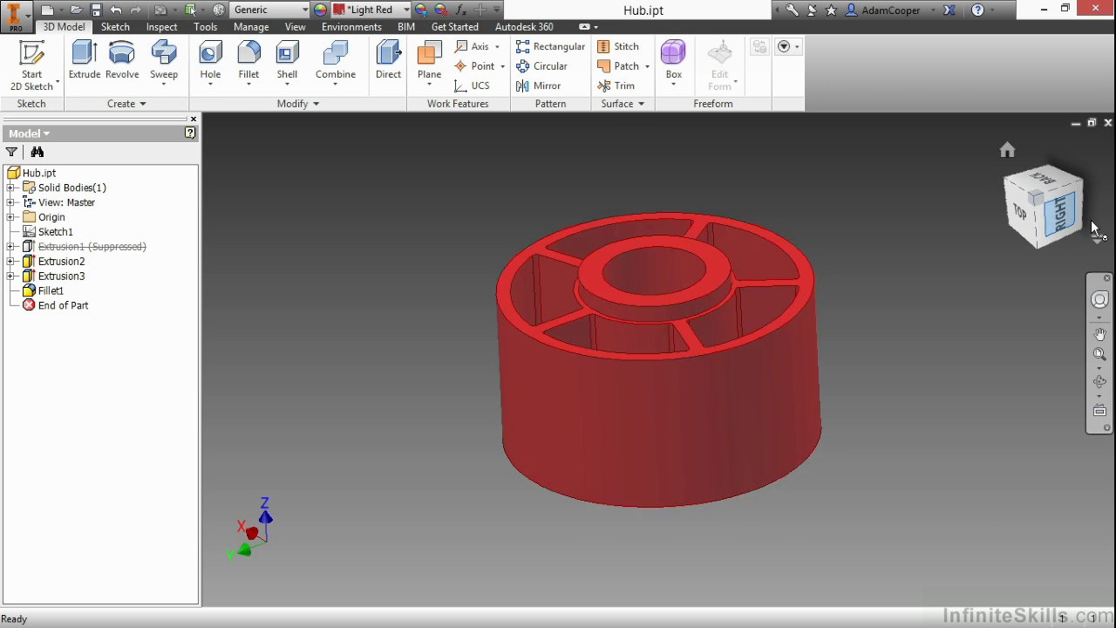
left_click(1088, 222)
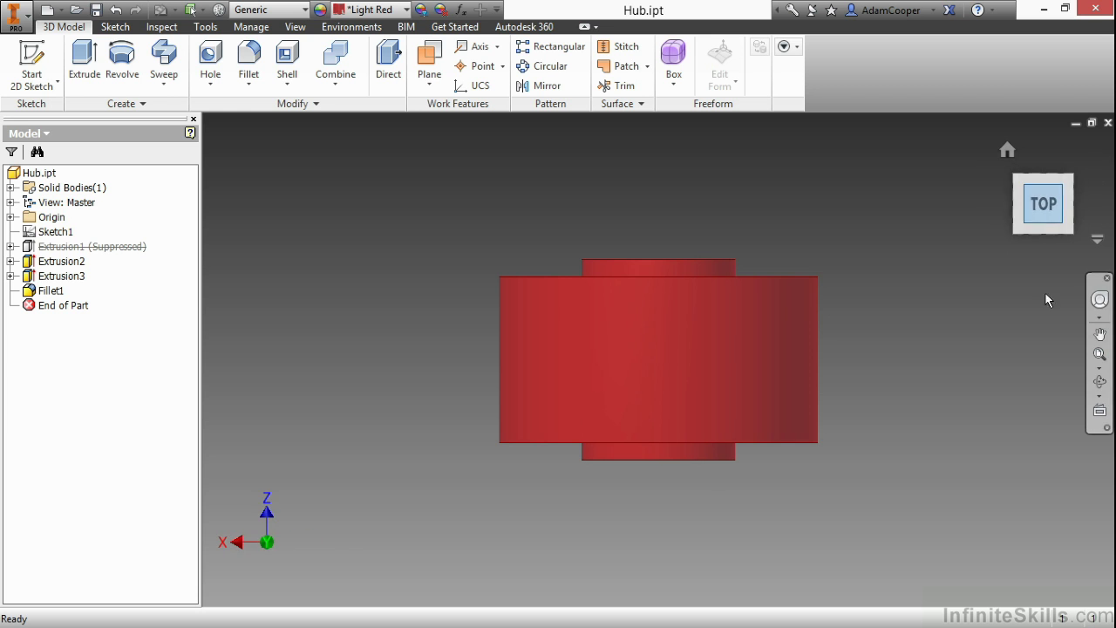
left_click(1044, 239)
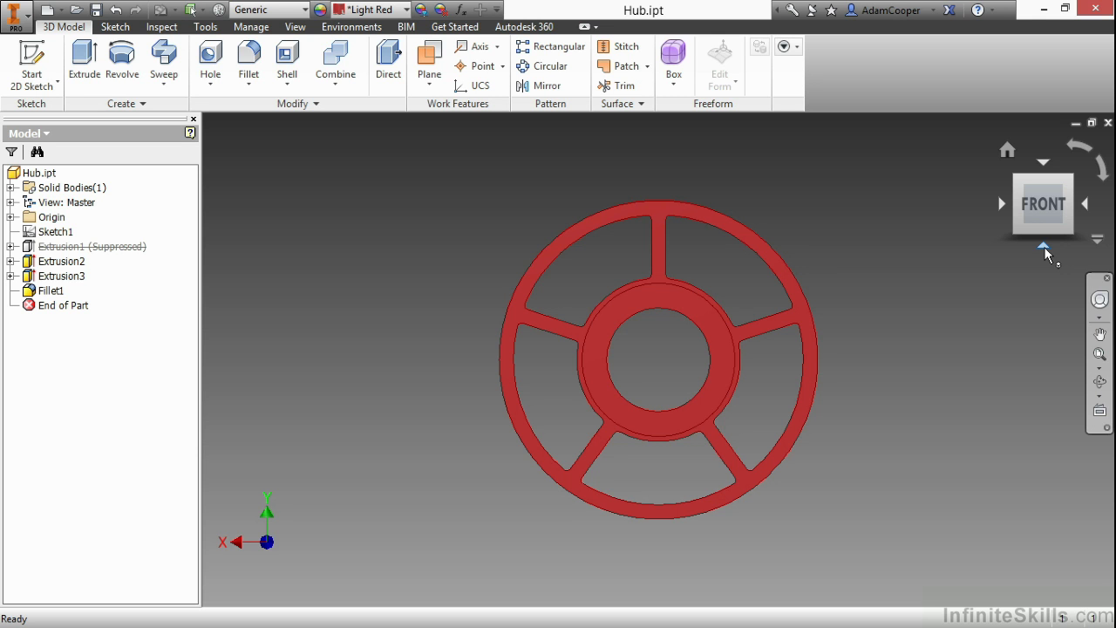
left_click(1044, 247)
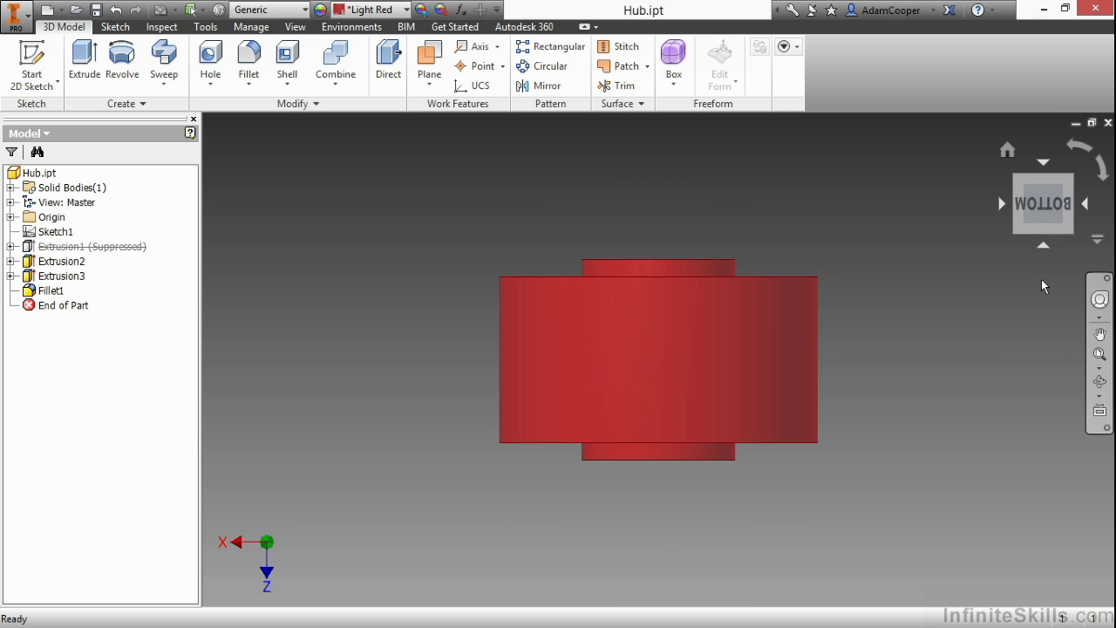
Step: Set the current side view as the Front view and return to Home
right_click(1046, 205)
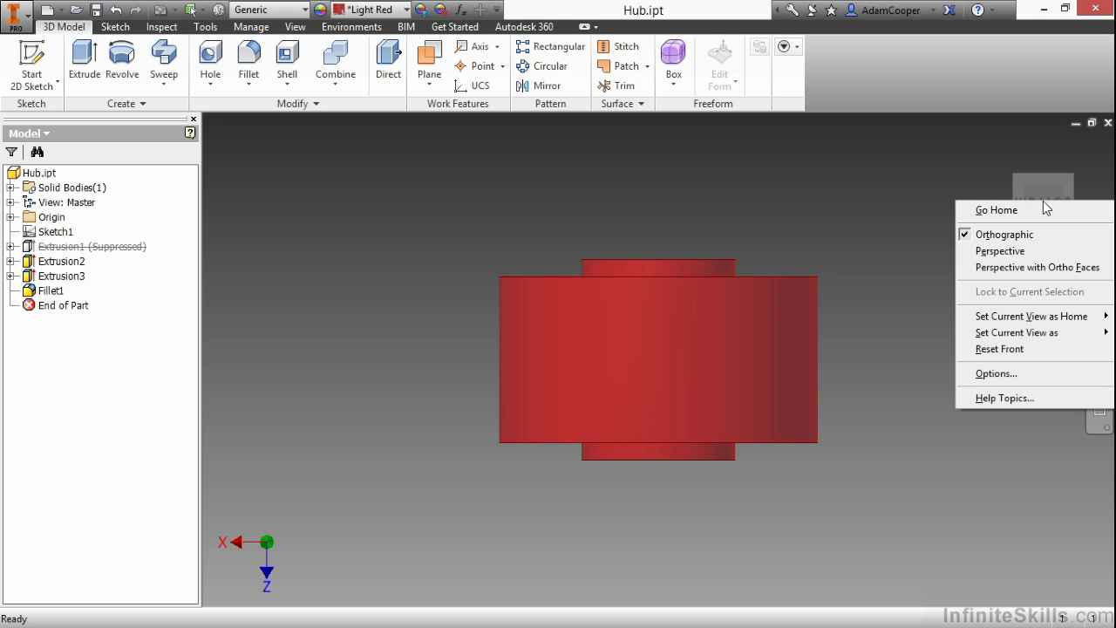
mouse_move(1011, 333)
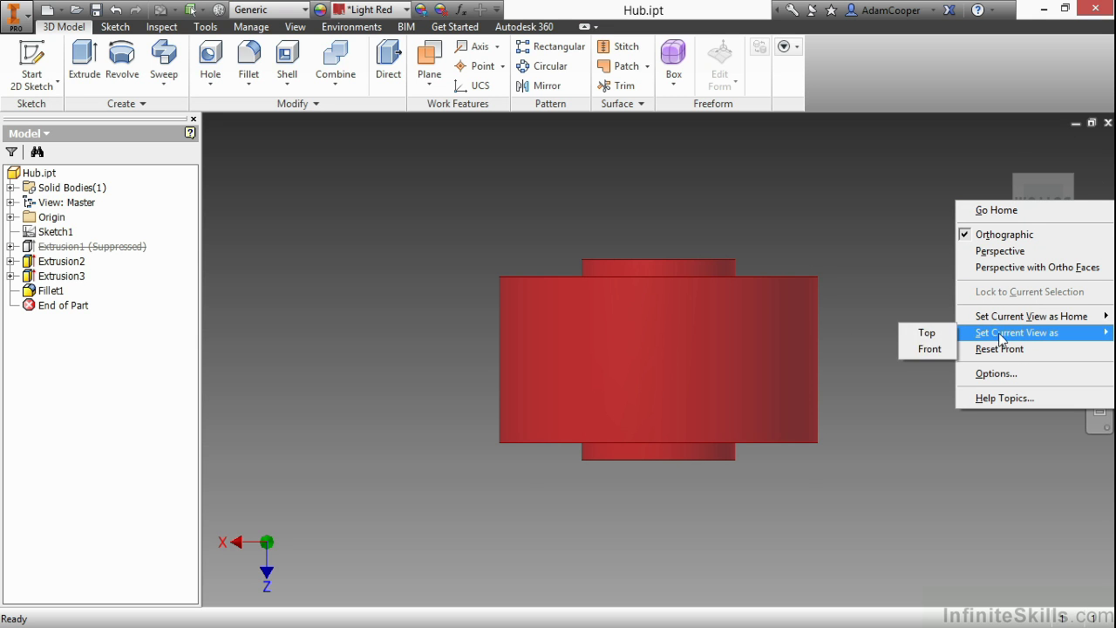
left_click(931, 349)
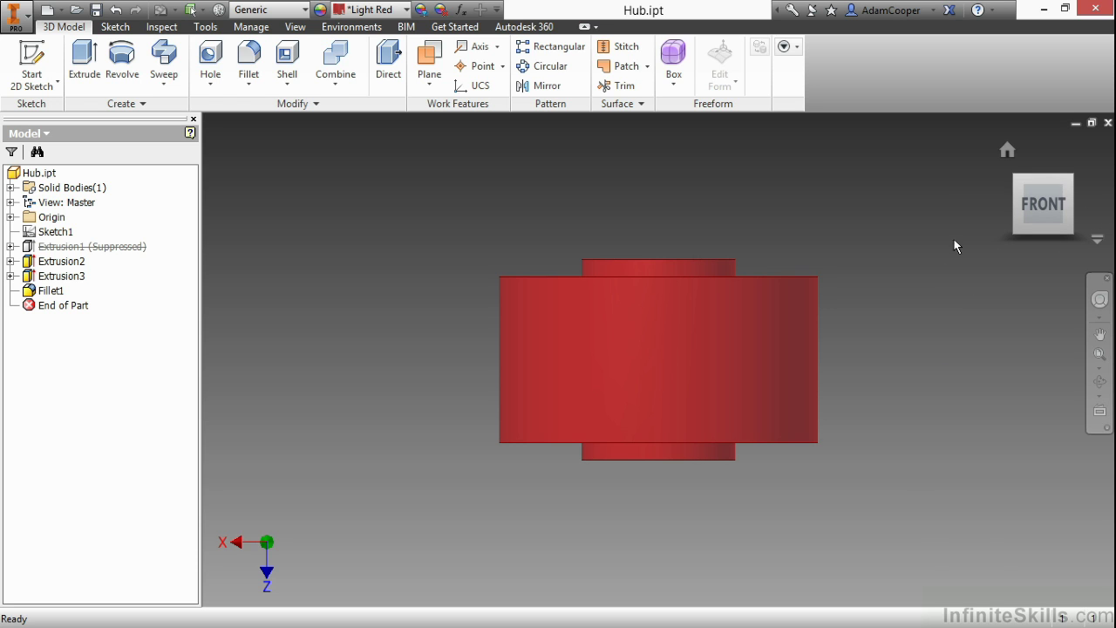
left_click(1007, 150)
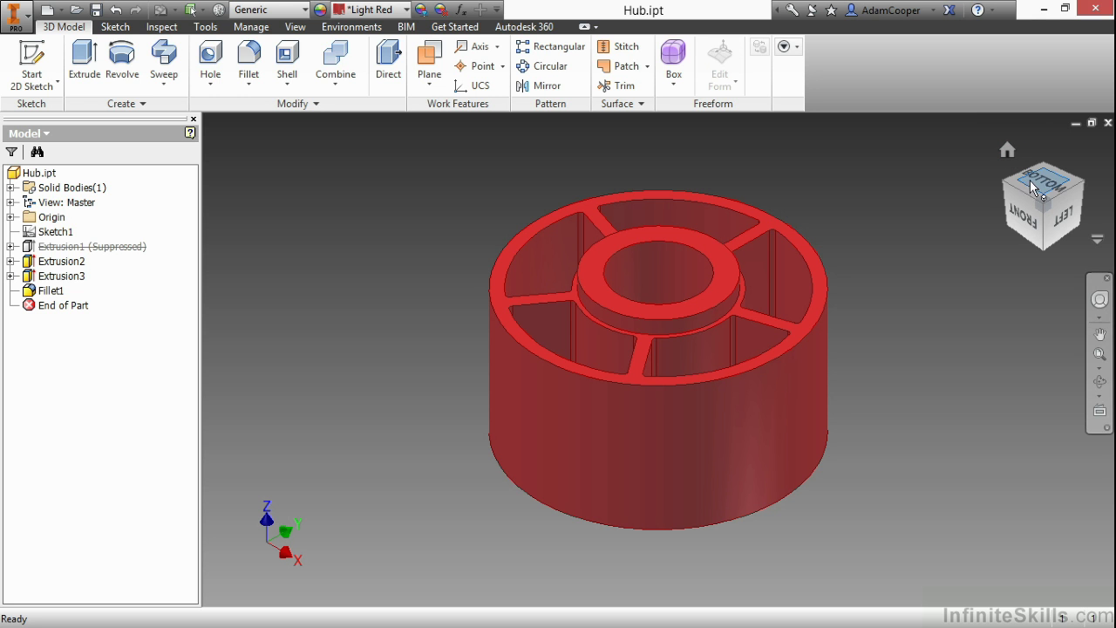
Step: Cycle through front, underside corner, spoked-face and isometric views, then return Home
left_click(1025, 220)
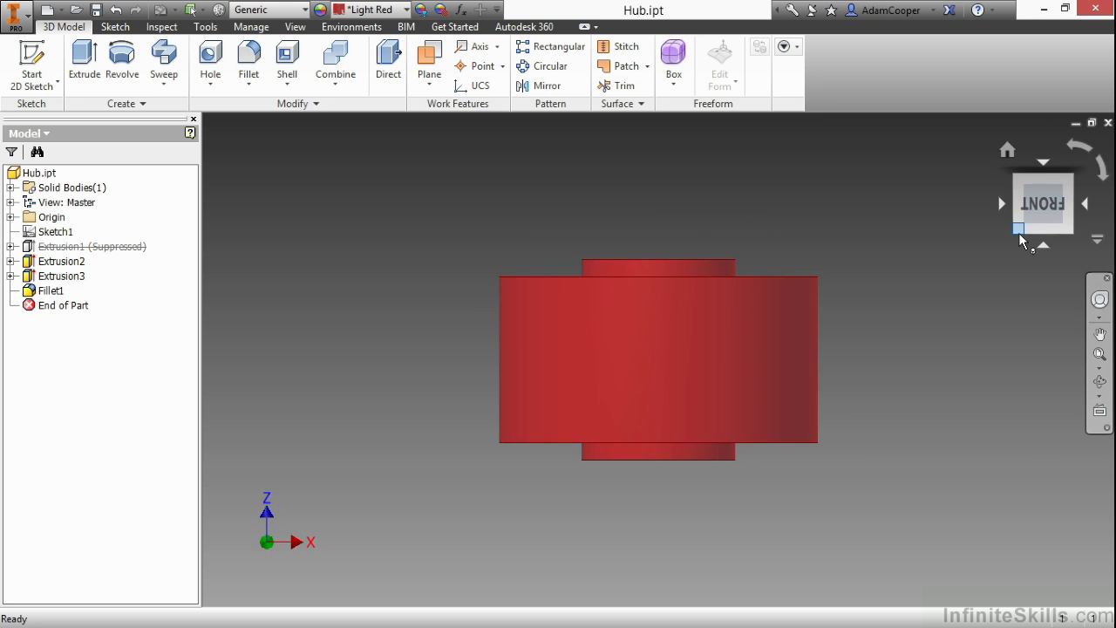
left_click(1046, 250)
left_click(1045, 247)
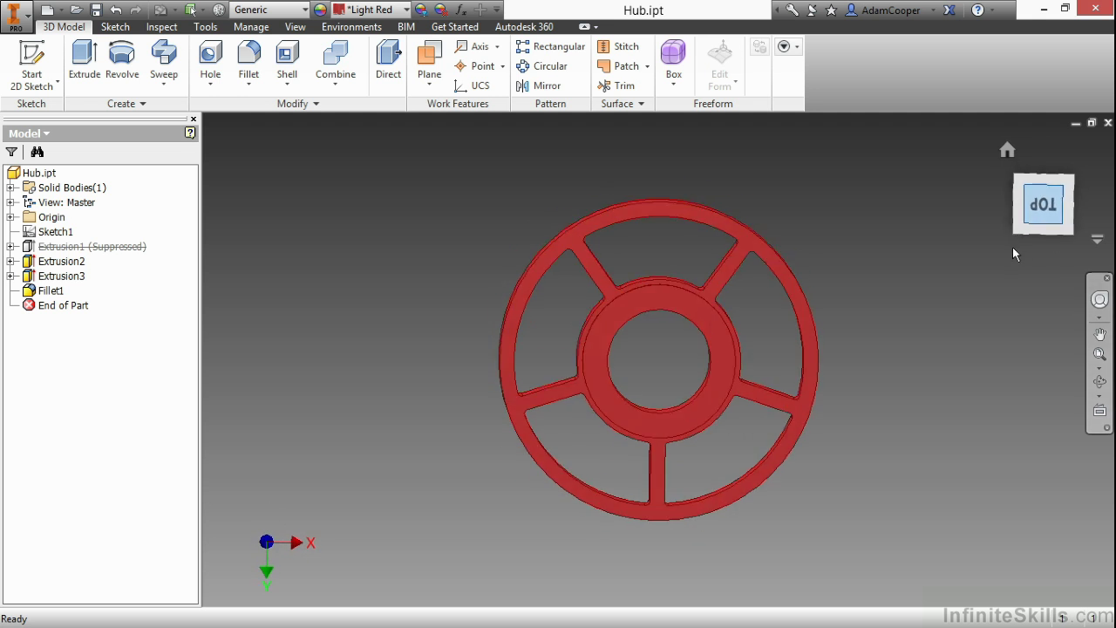
left_click(1018, 234)
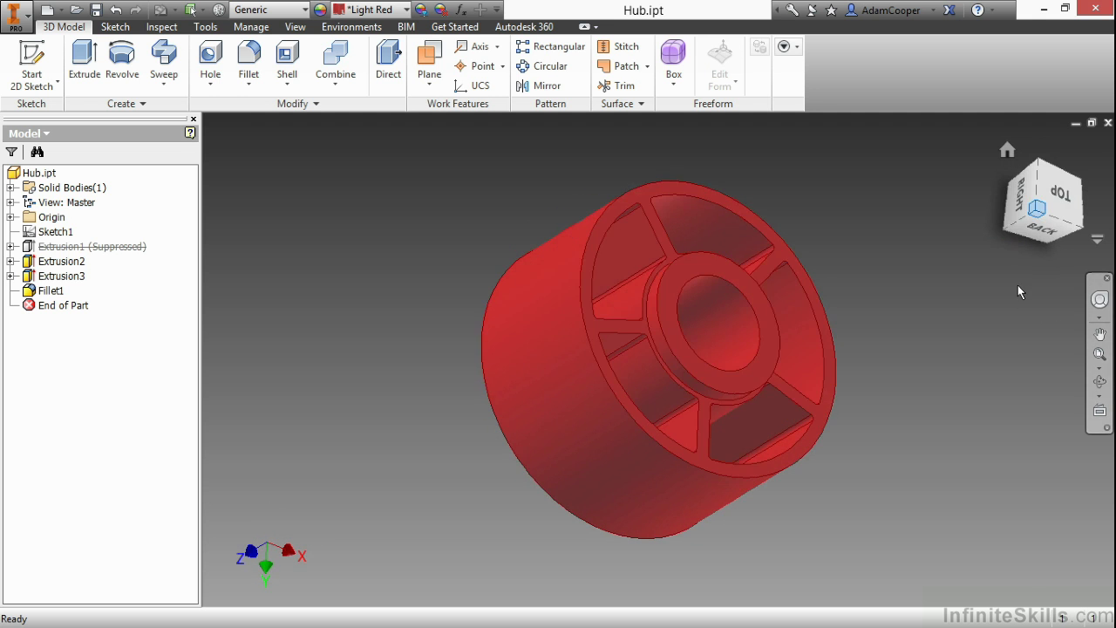
left_click(1007, 150)
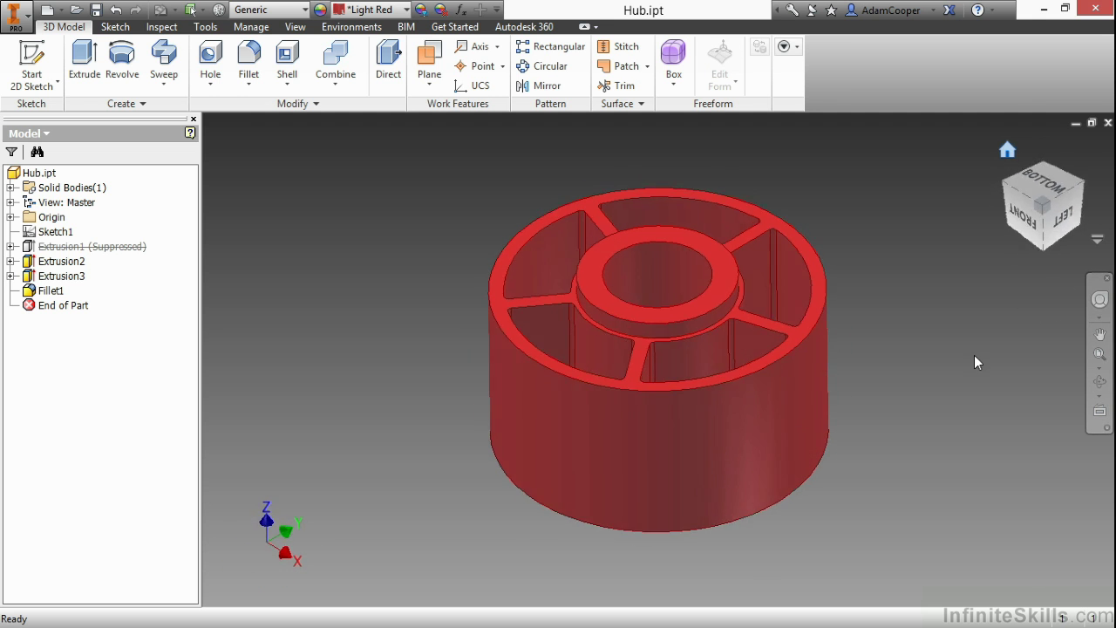
Step: Dismiss the ViewCube menu and turn the hub to an angled underside corner view
right_click(895, 192)
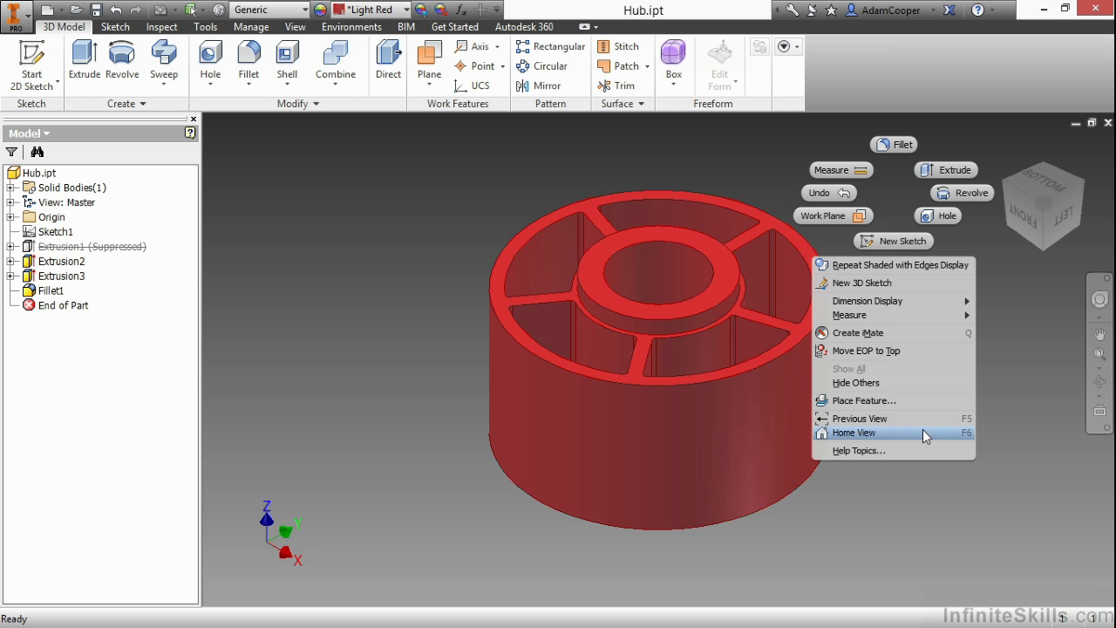
left_click(1003, 287)
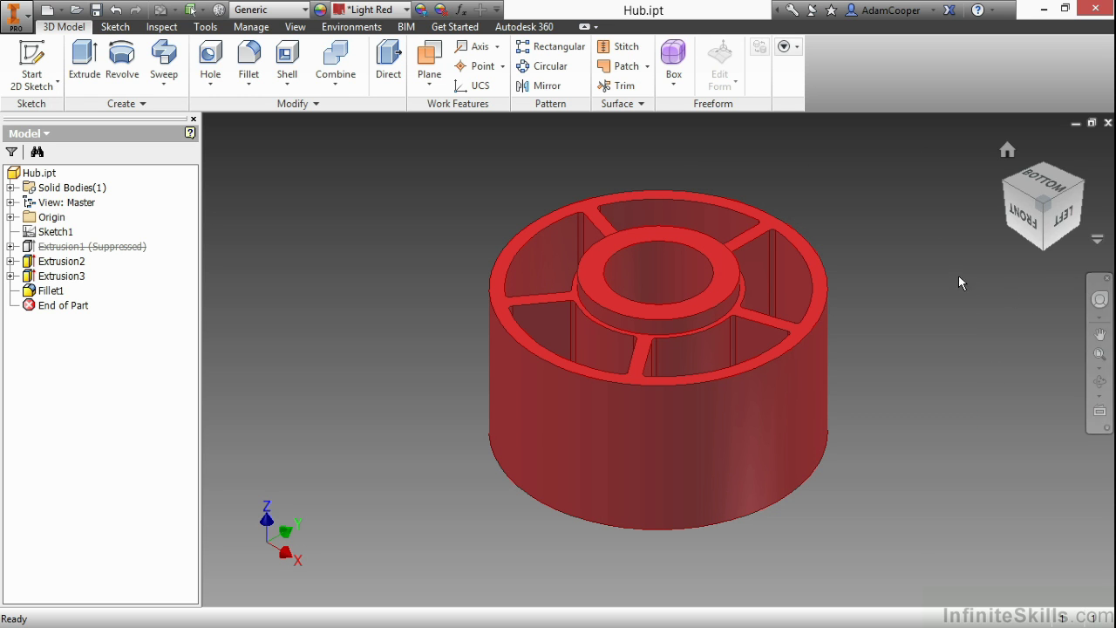
left_click(1040, 194)
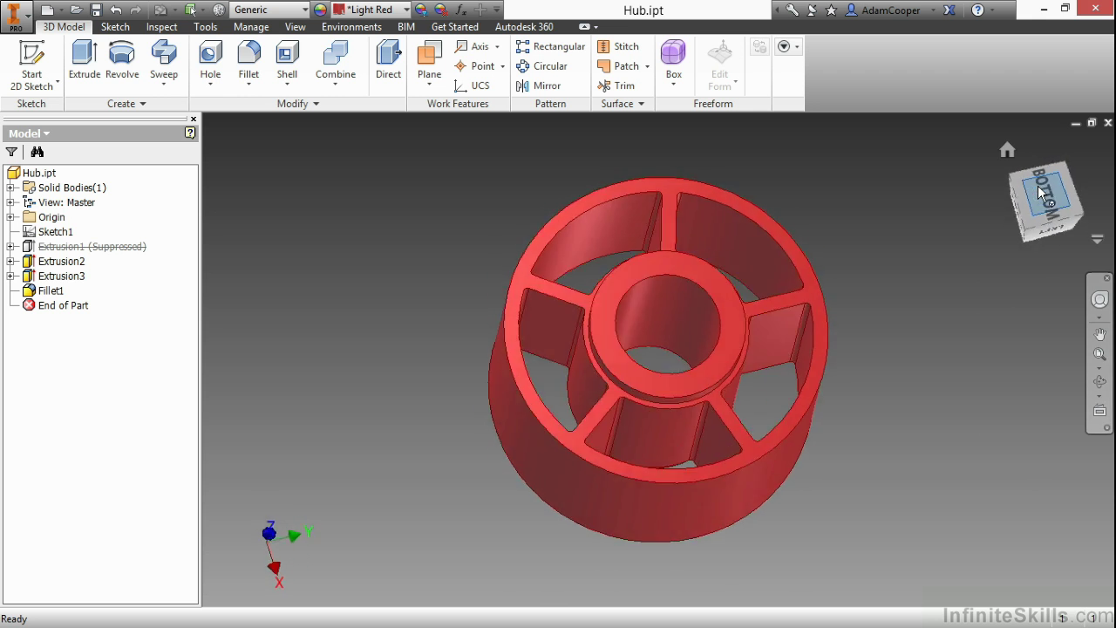
left_click(1022, 178)
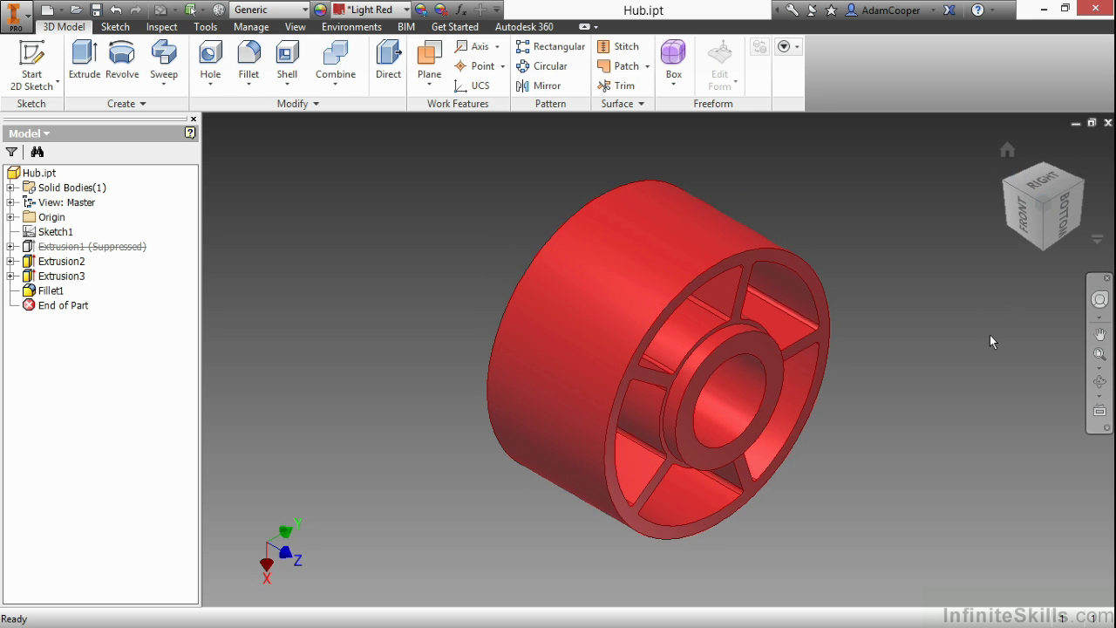
Step: Set this view as Home with Fit to View, then check front and top-front corner views
right_click(1046, 213)
mouse_move(1038, 326)
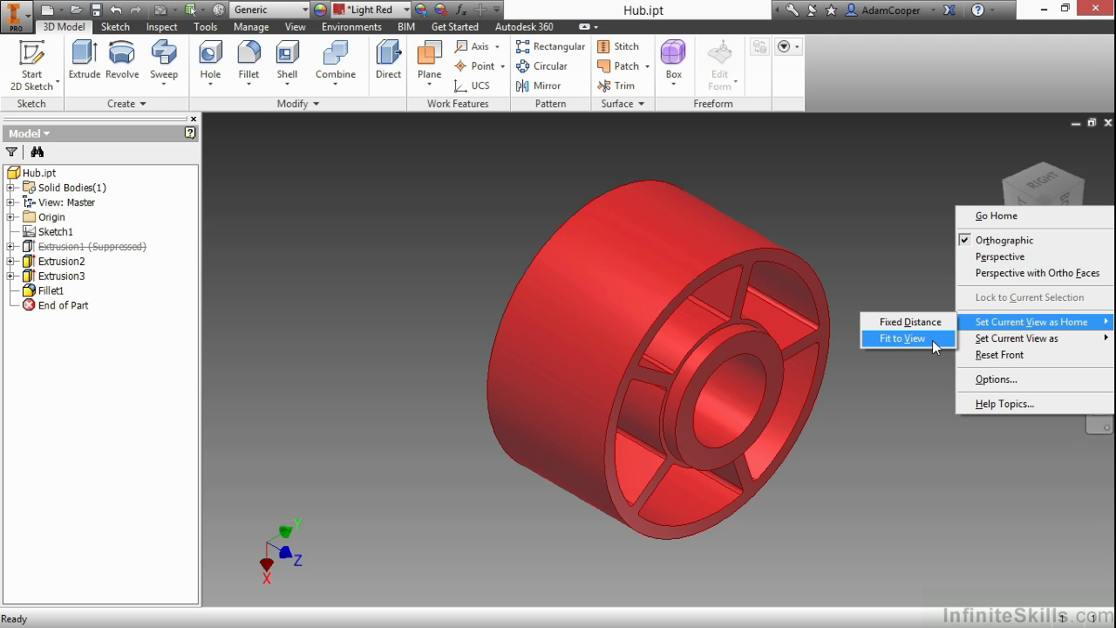
left_click(904, 338)
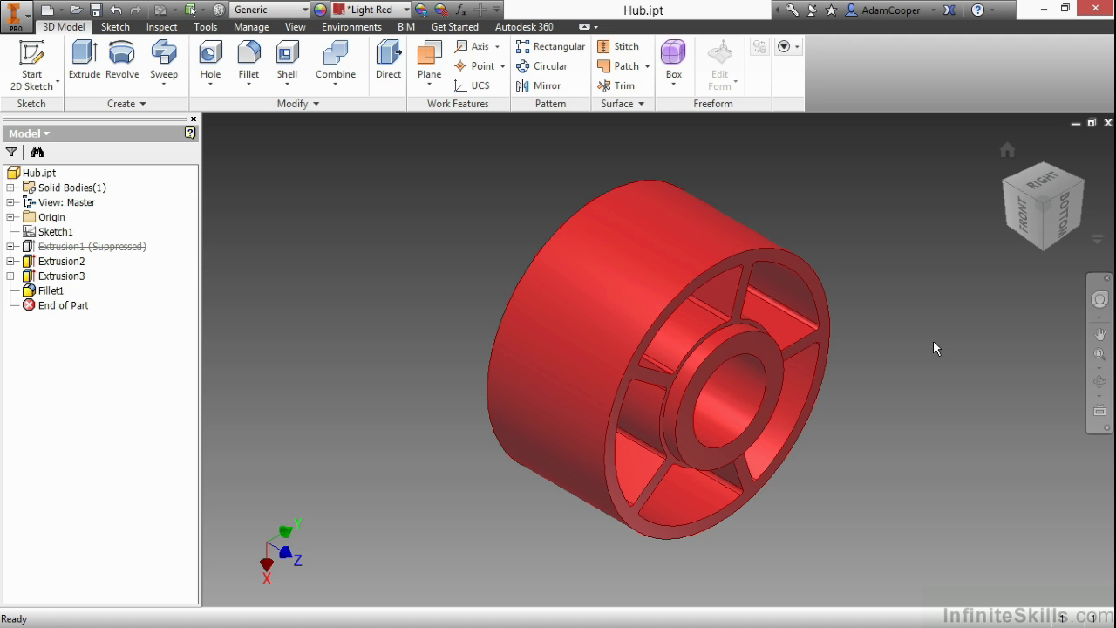
left_click(1020, 210)
left_click(1017, 176)
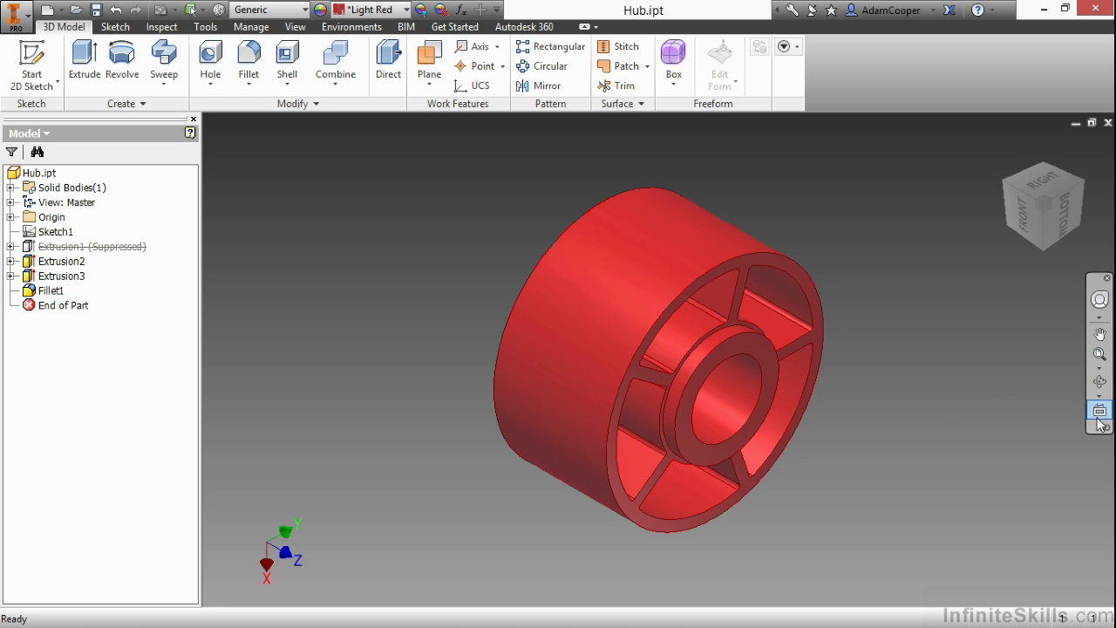
Step: Open the Full Navigation Wheel from the navigation bar and close it again
left_click(1098, 303)
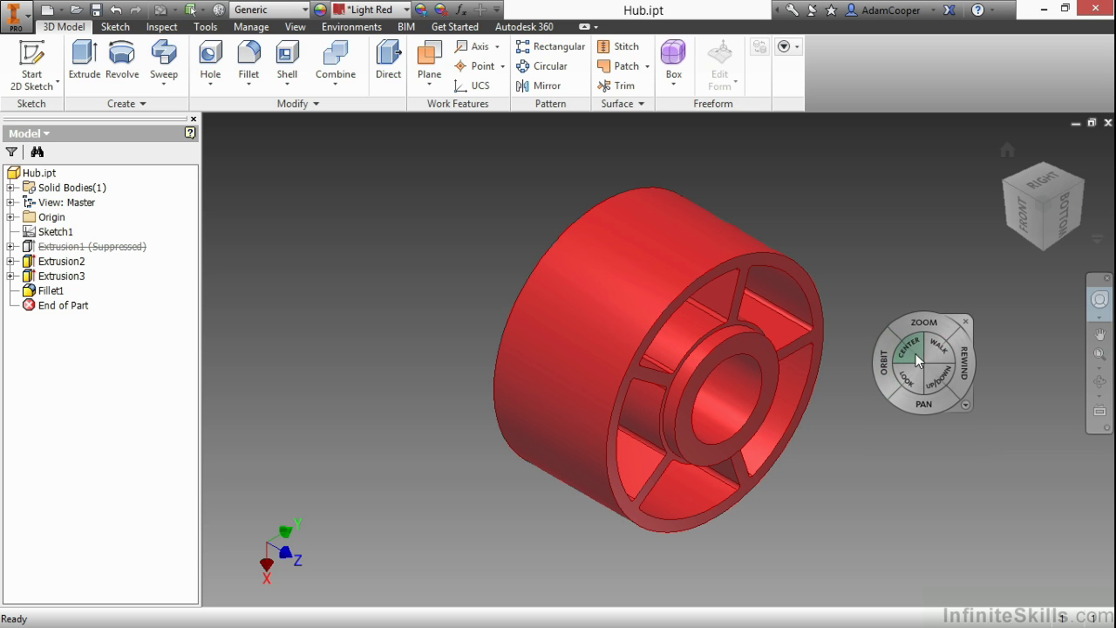
left_click(966, 325)
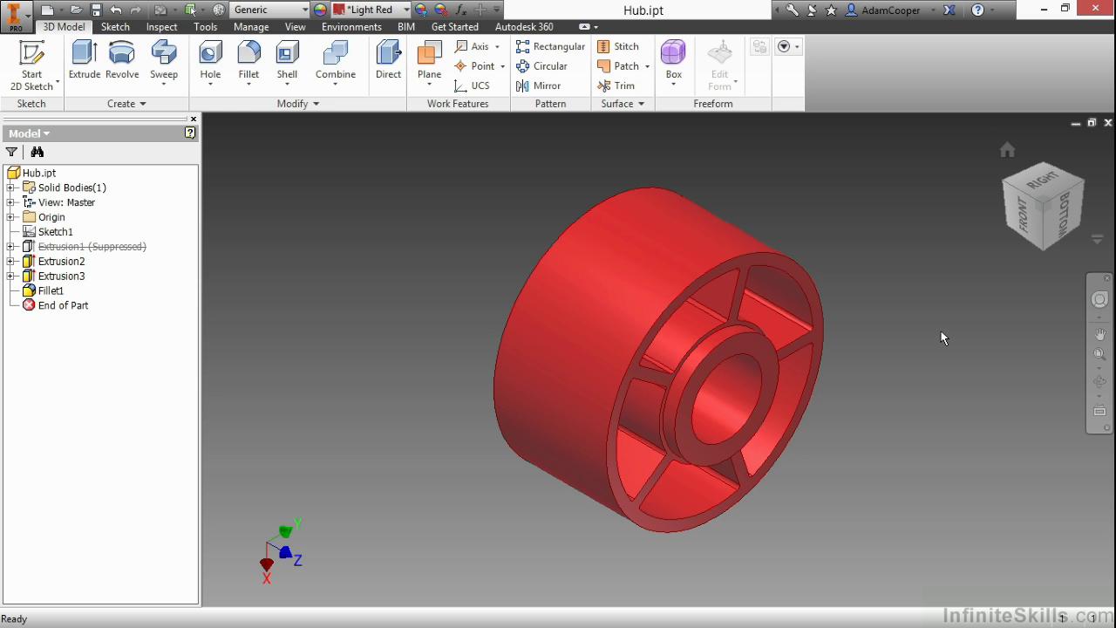
middle_click_drag(941, 331, 875, 340)
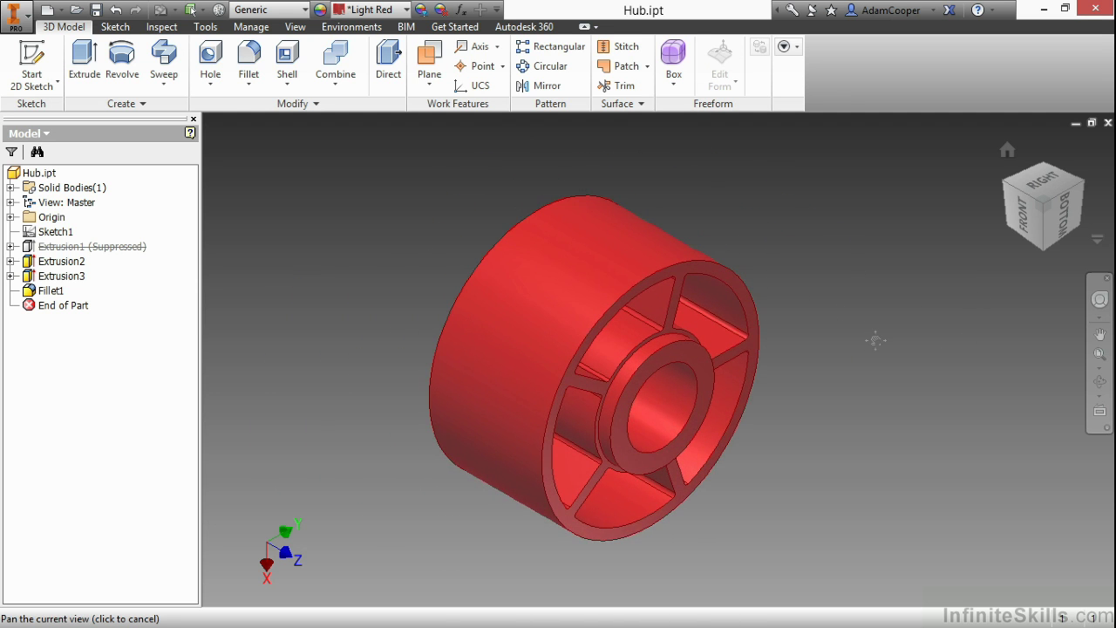
key("Escape")
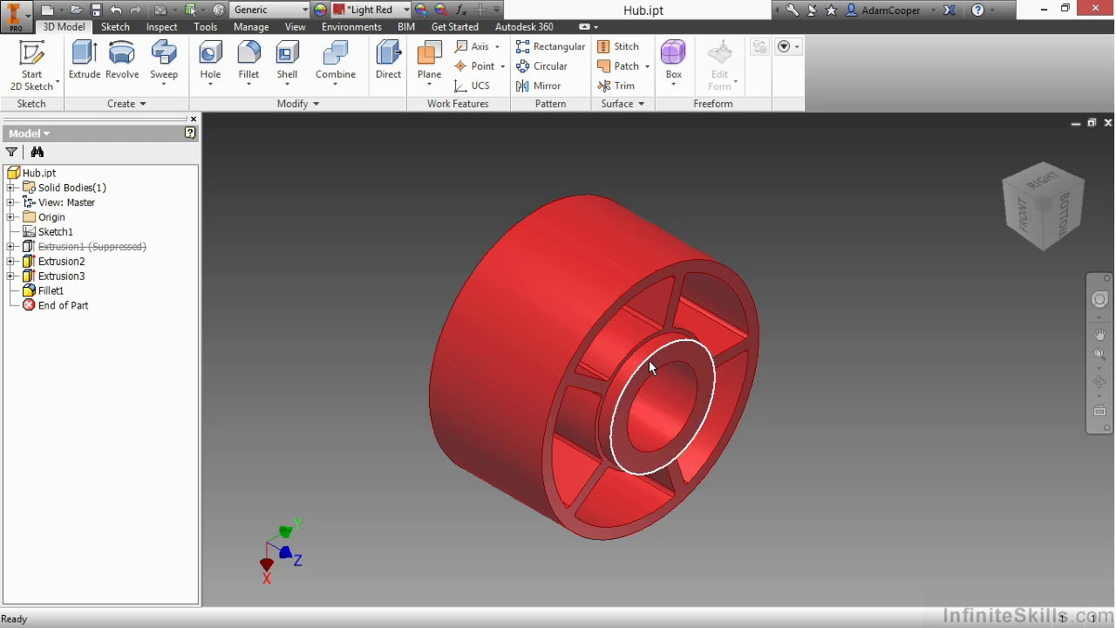
scroll(647, 365, "up", 3)
scroll(646, 368, "up", 5)
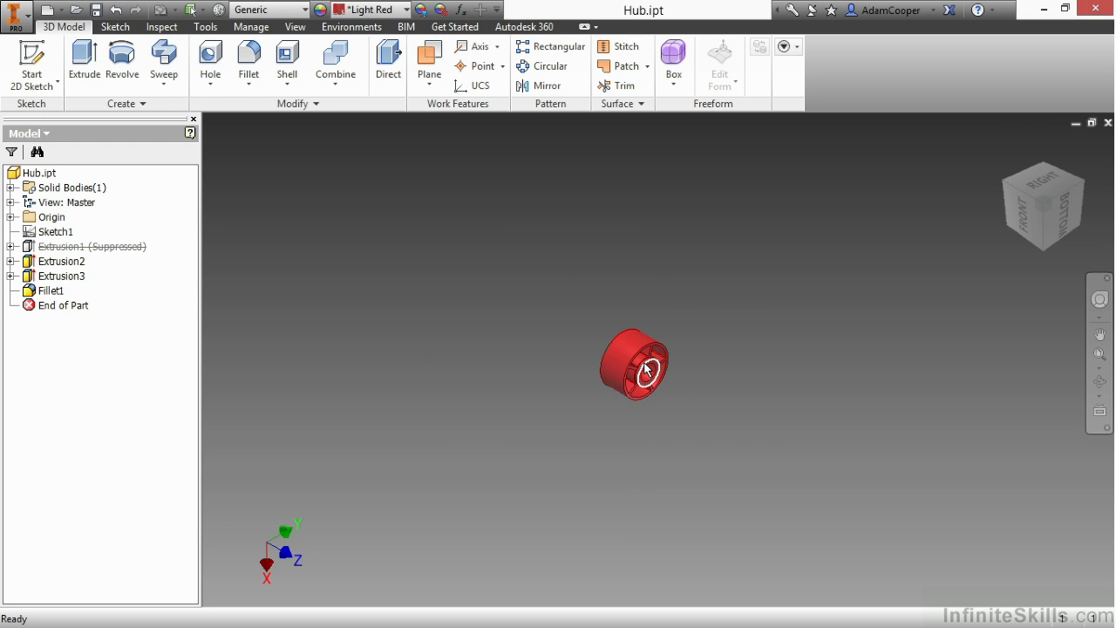
mouse_move(646, 368)
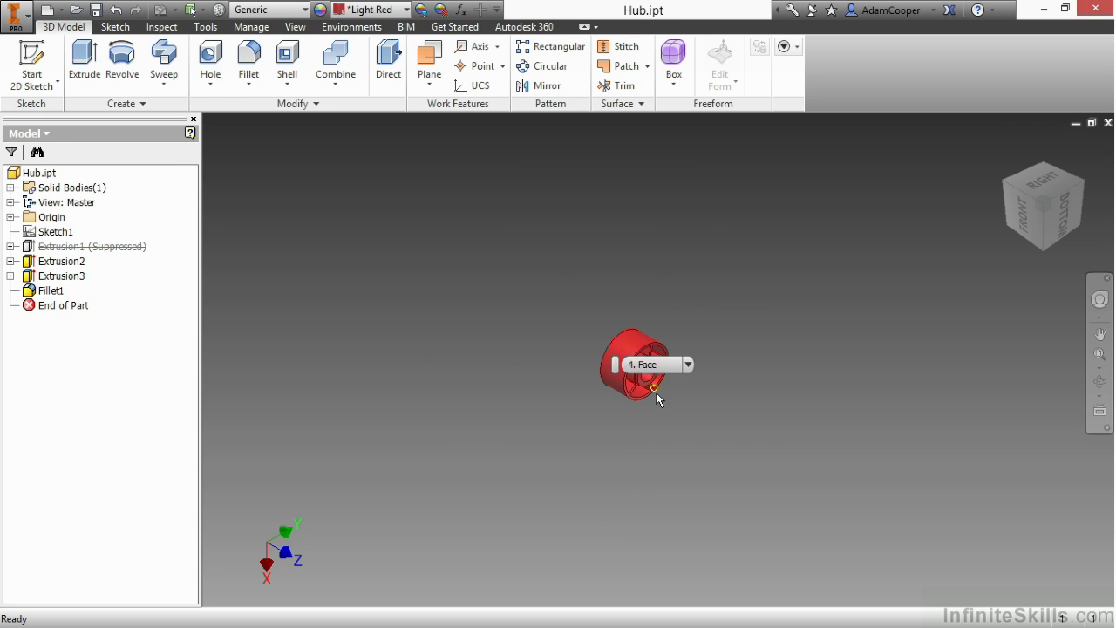
scroll(654, 392, "down", 5)
scroll(748, 404, "down", 5)
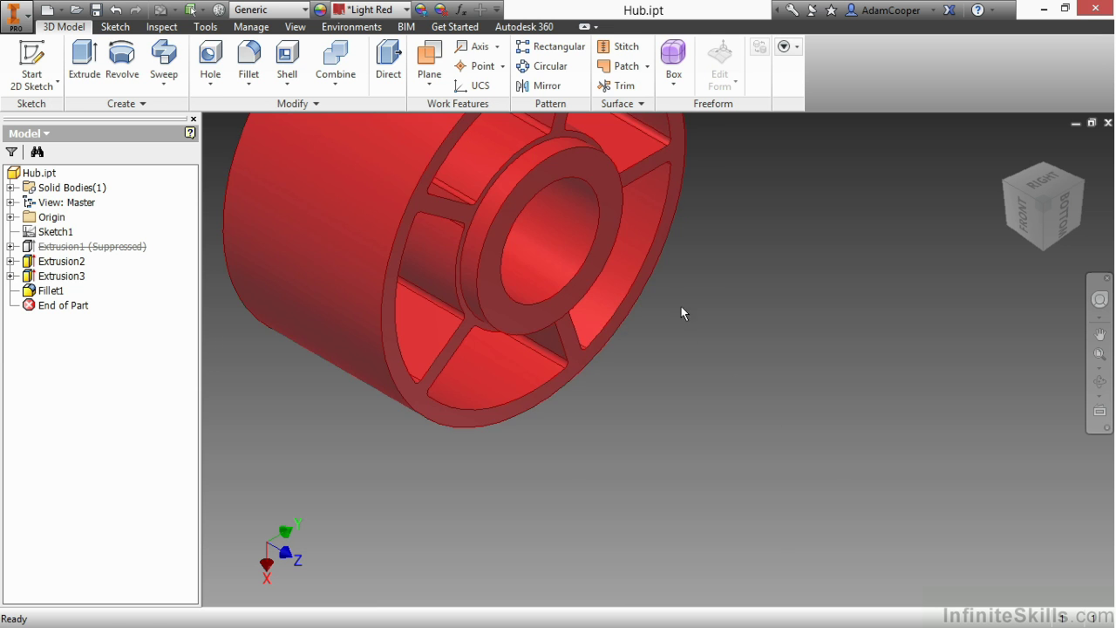
scroll(680, 311, "up", 3)
scroll(773, 428, "down", 5)
middle_click_drag(713, 359, 748, 366)
scroll(643, 381, "up", 3)
scroll(732, 393, "down", 5)
scroll(722, 366, "down", 2)
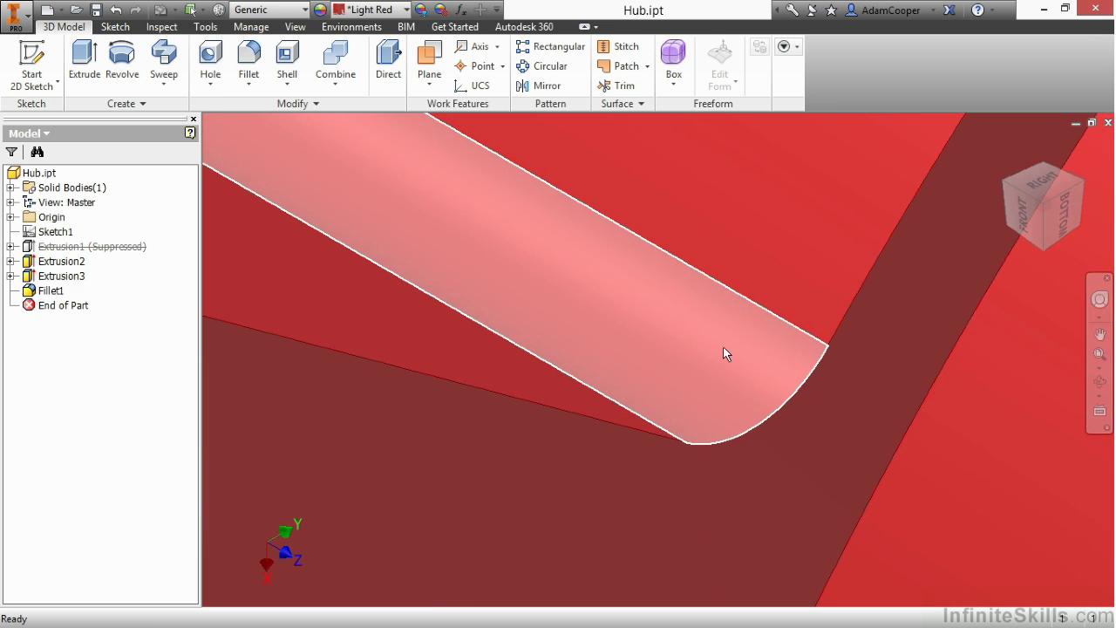
mouse_move(723, 348)
middle_click_drag(747, 312, 642, 262, "shift")
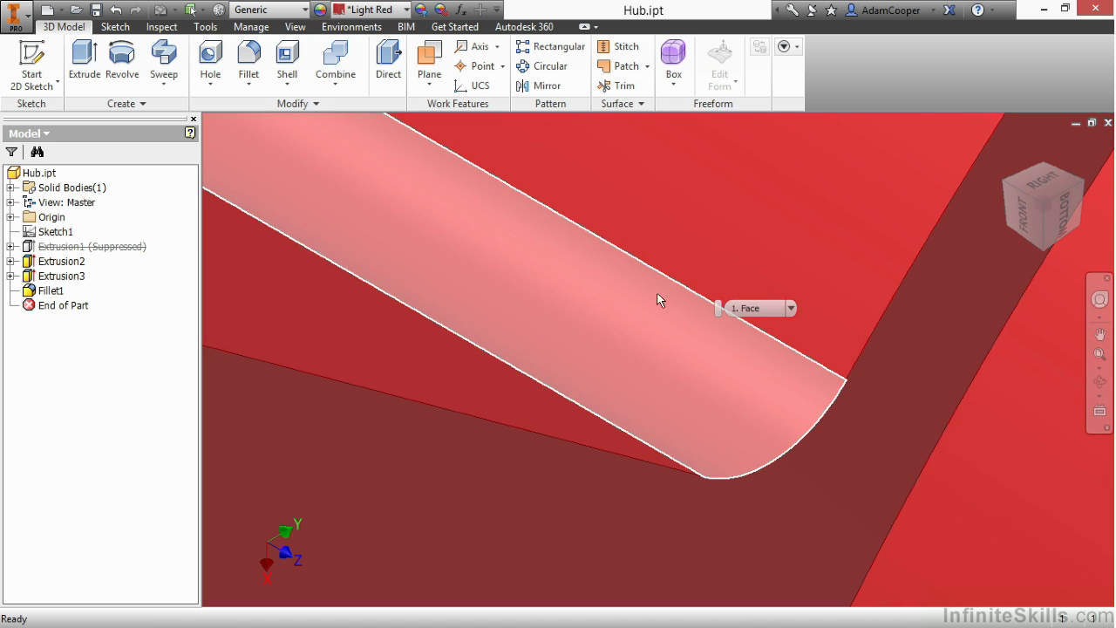
key("Home")
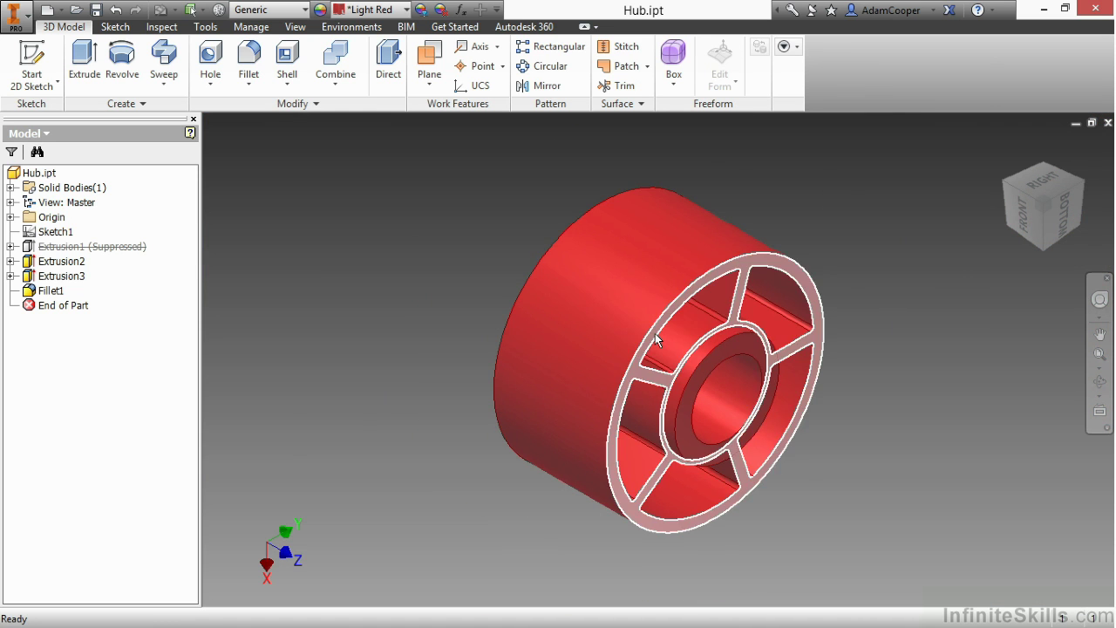
Step: Try the Pan tool and the Zoom dropdown, closing the zoom list without zooming
left_click(1101, 334)
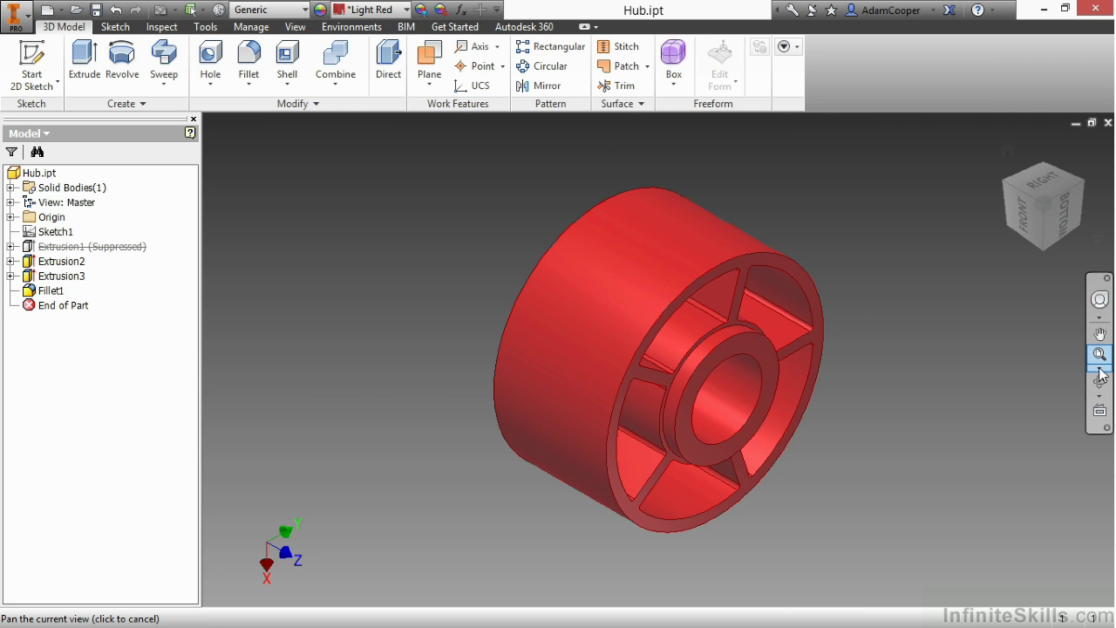
left_click(1099, 368)
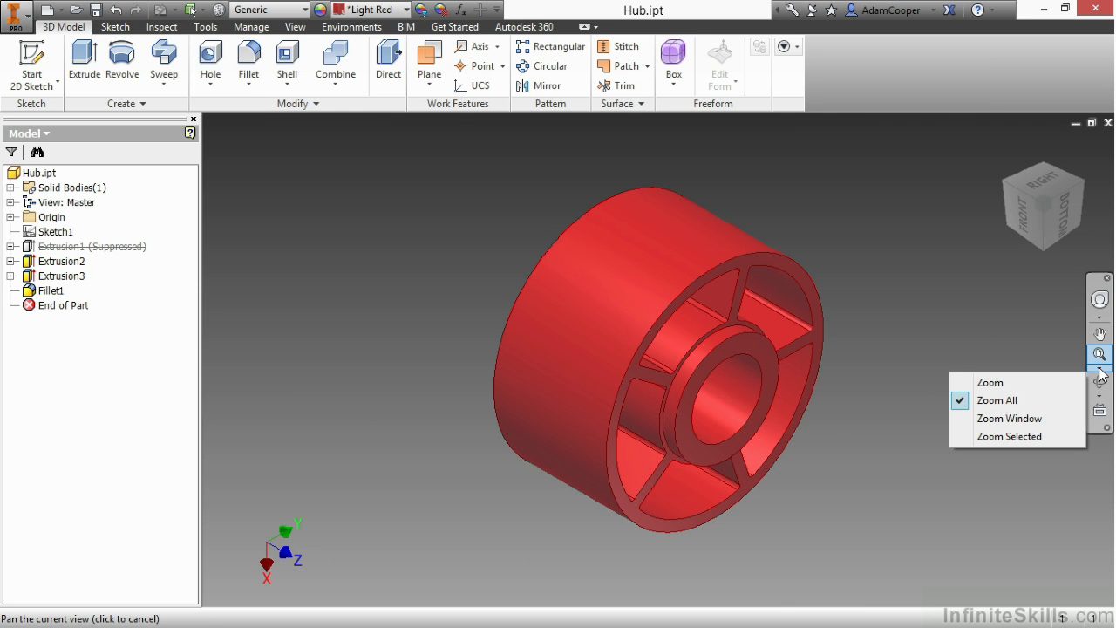
left_click(1031, 359)
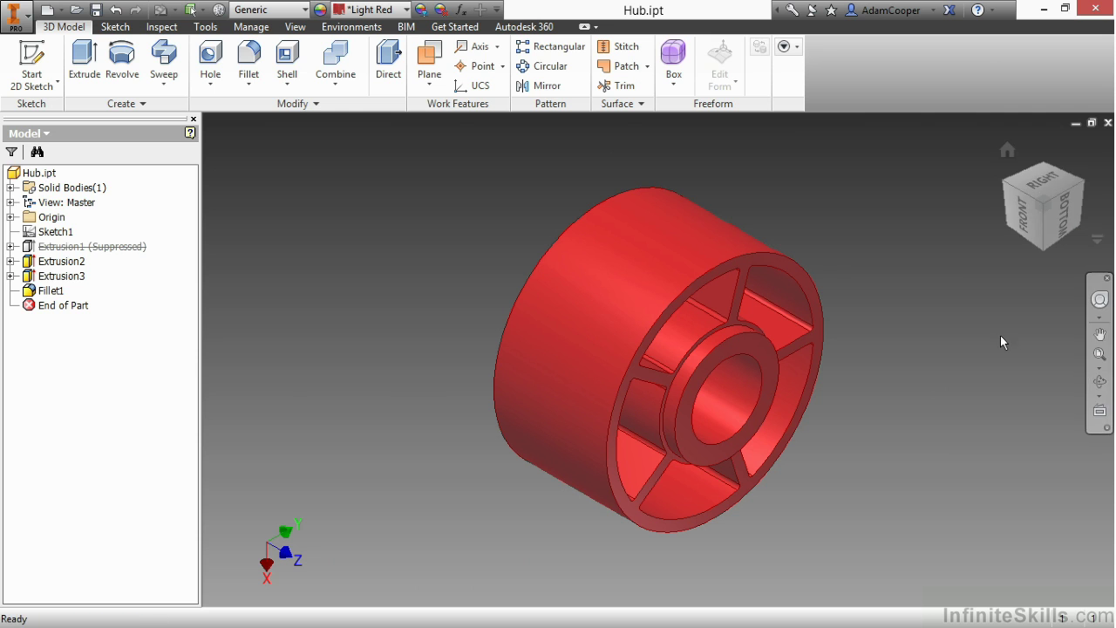
Step: Free Orbit the hub until its spoked face tilts up toward the upper left, then confirm
left_click(1100, 385)
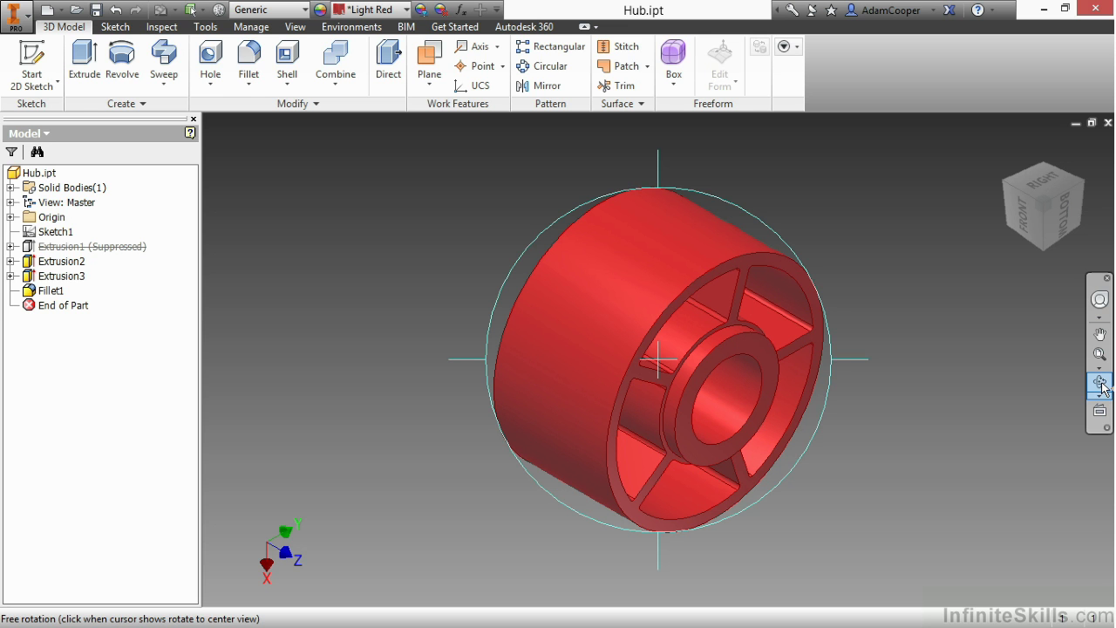
mouse_move(868, 355)
left_mouse_down()
mouse_move(779, 357)
mouse_move(856, 356)
left_mouse_up()
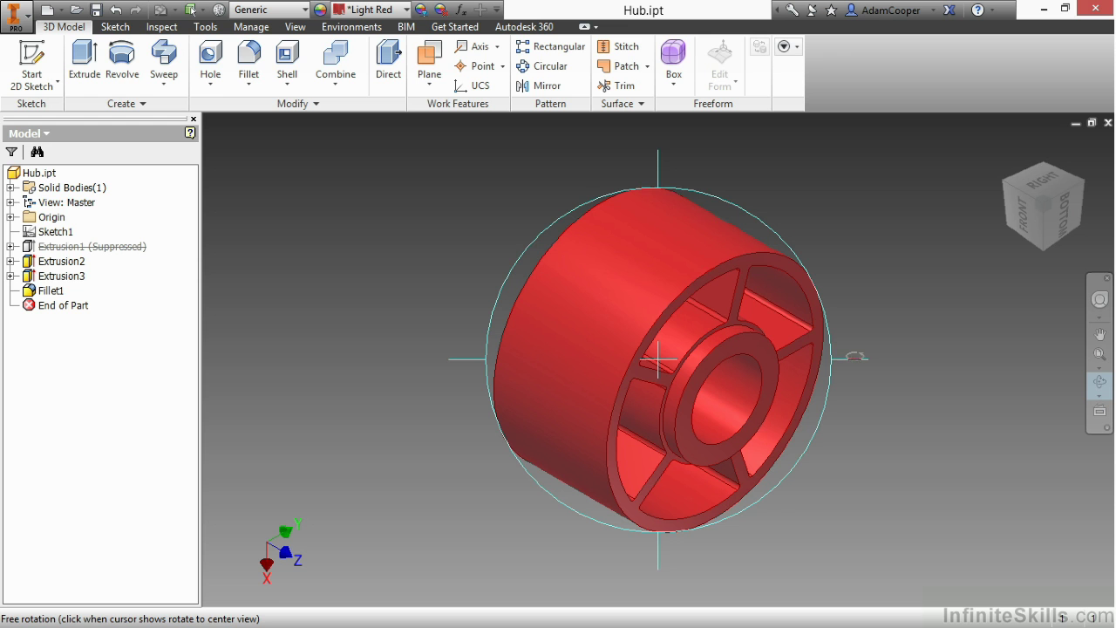
left_click_drag(643, 167, 654, 176)
left_click_drag(698, 277, 680, 347)
right_click(845, 206)
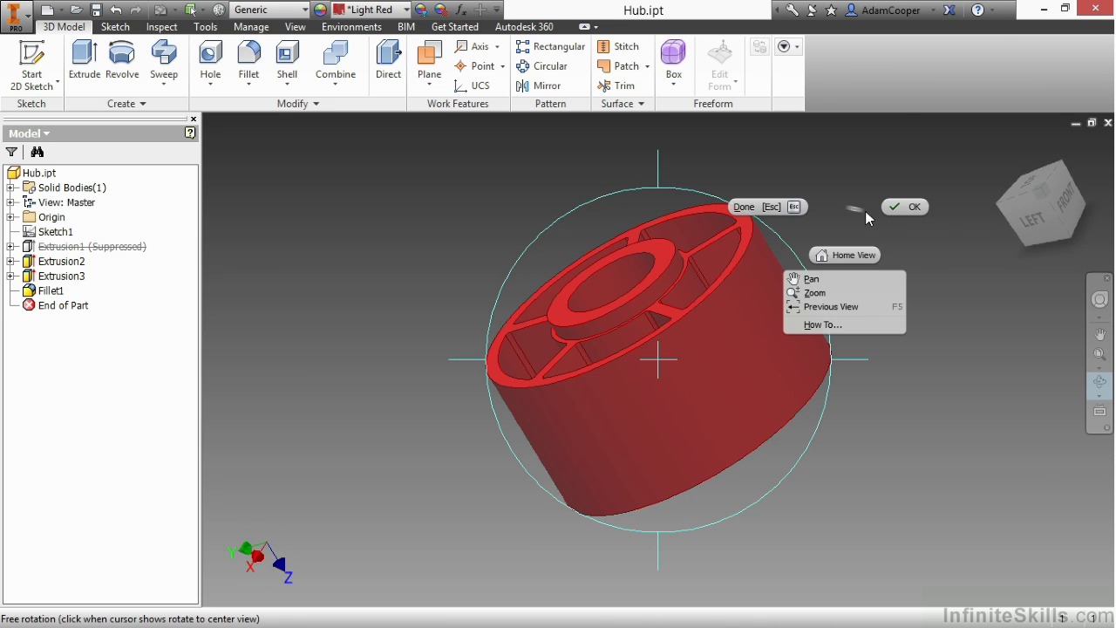
left_click(899, 207)
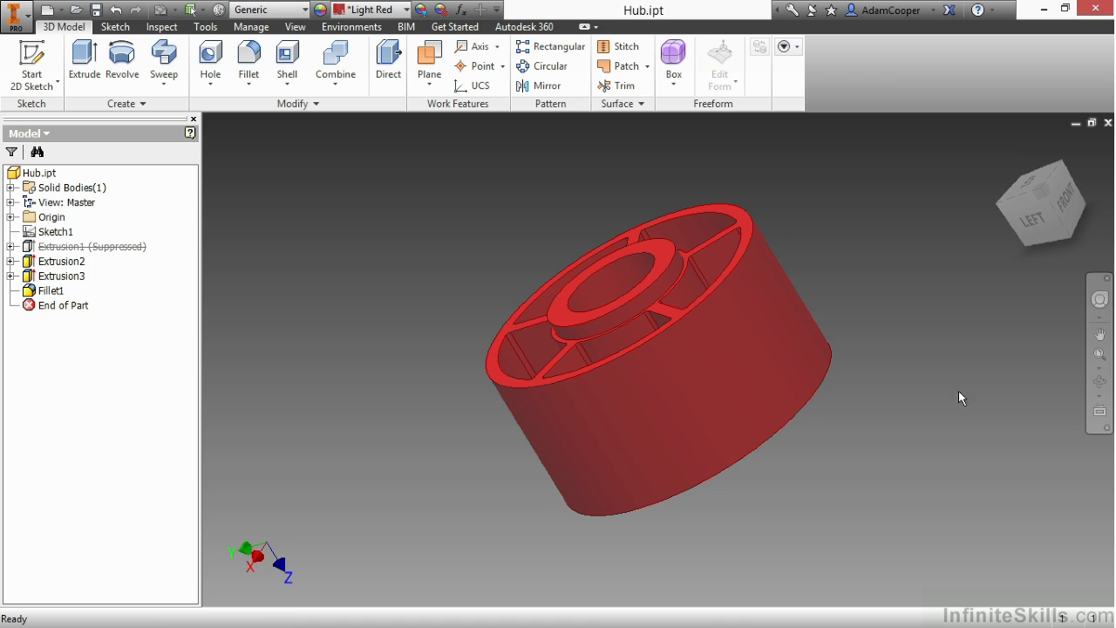
Step: Apply Look At to the hub's inner ring face to view the spoked hub from the top
left_click(1100, 413)
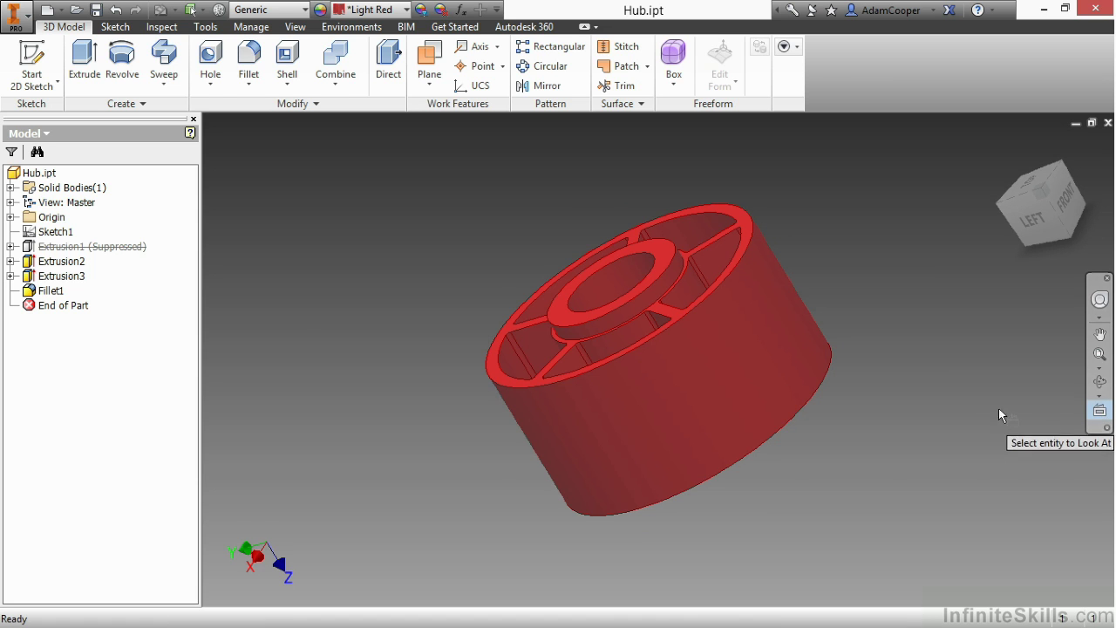
left_click(665, 250)
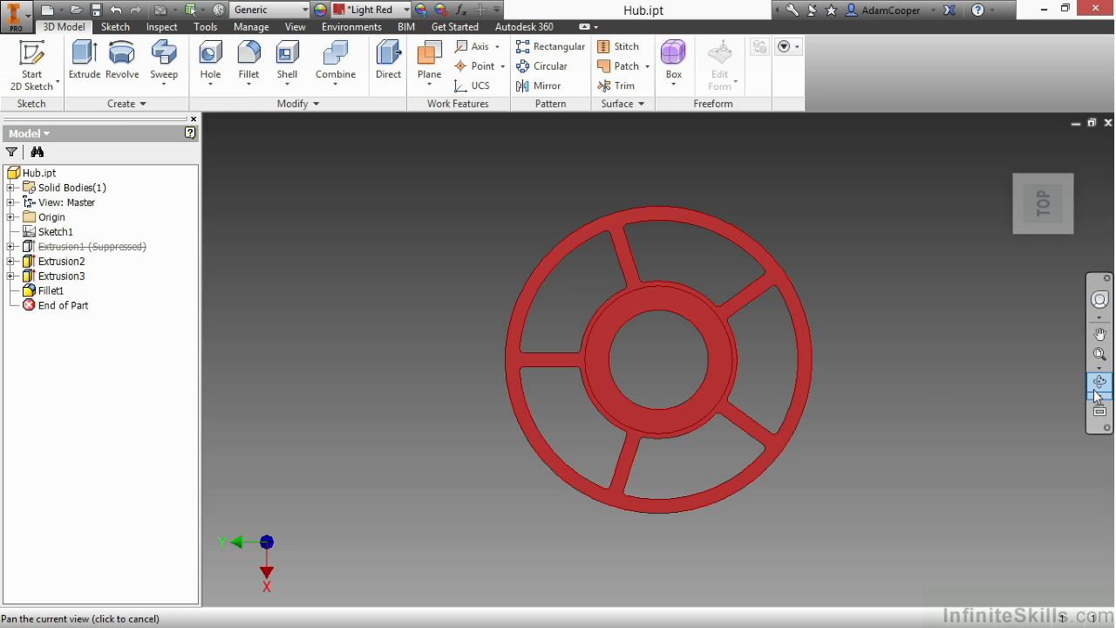
Step: Remove SteeringWheels, Pan and Zoom from the navigation bar
left_click(1108, 431)
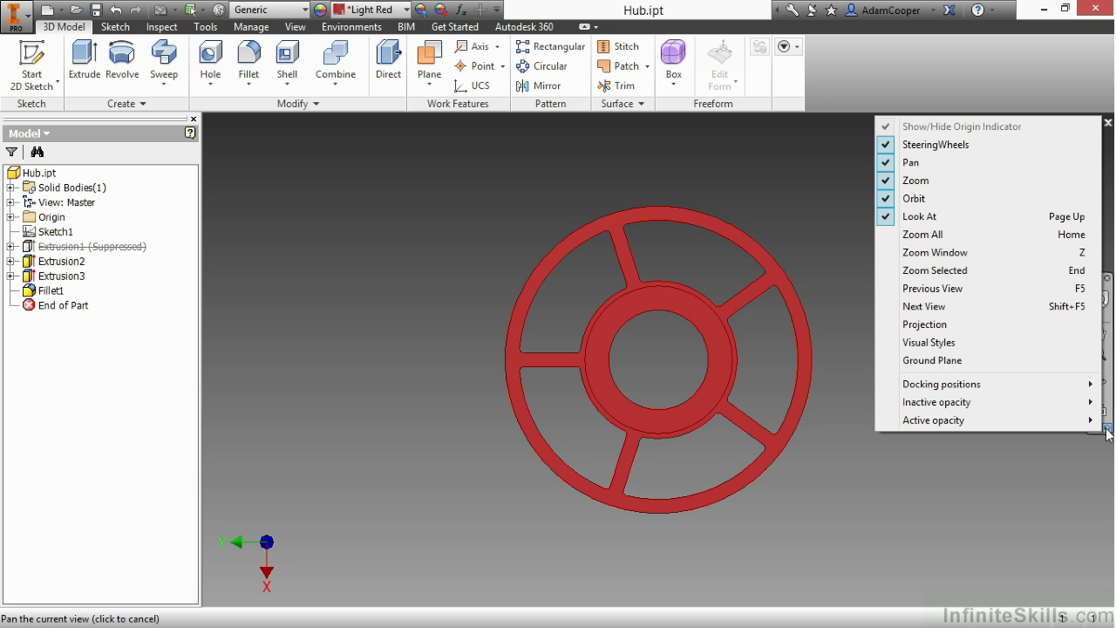
left_click(939, 145)
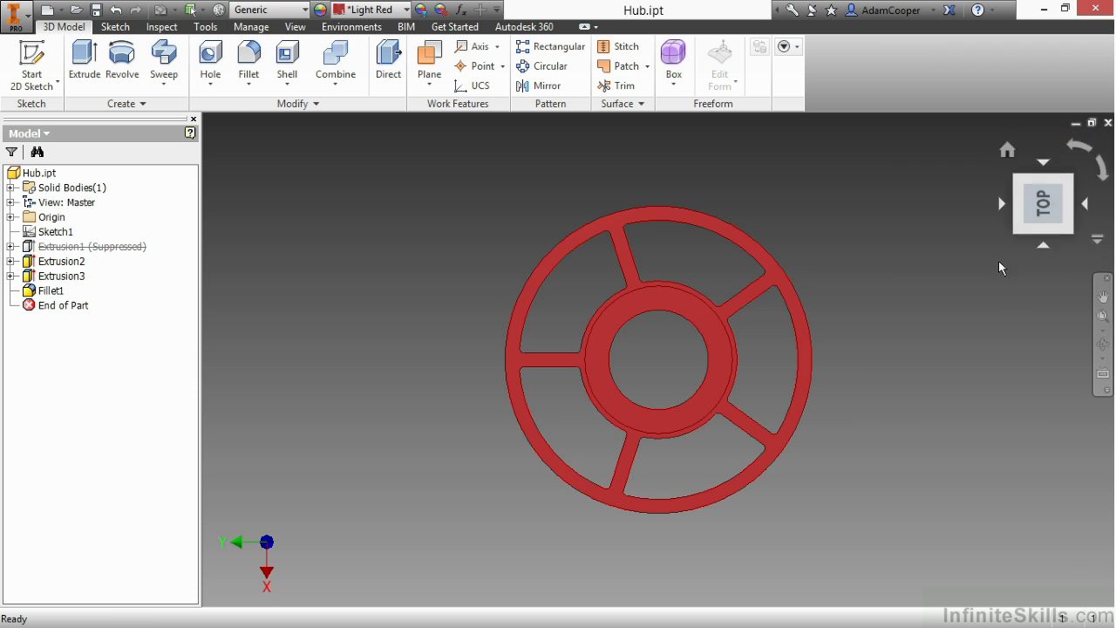
left_click(1105, 394)
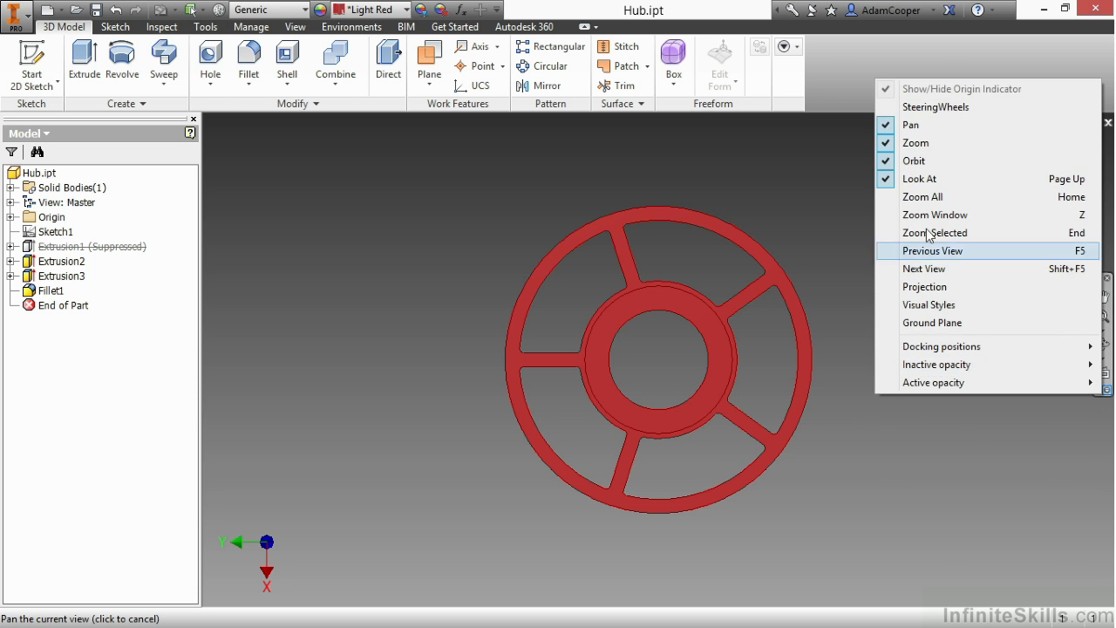
left_click(925, 124)
left_click(1101, 372)
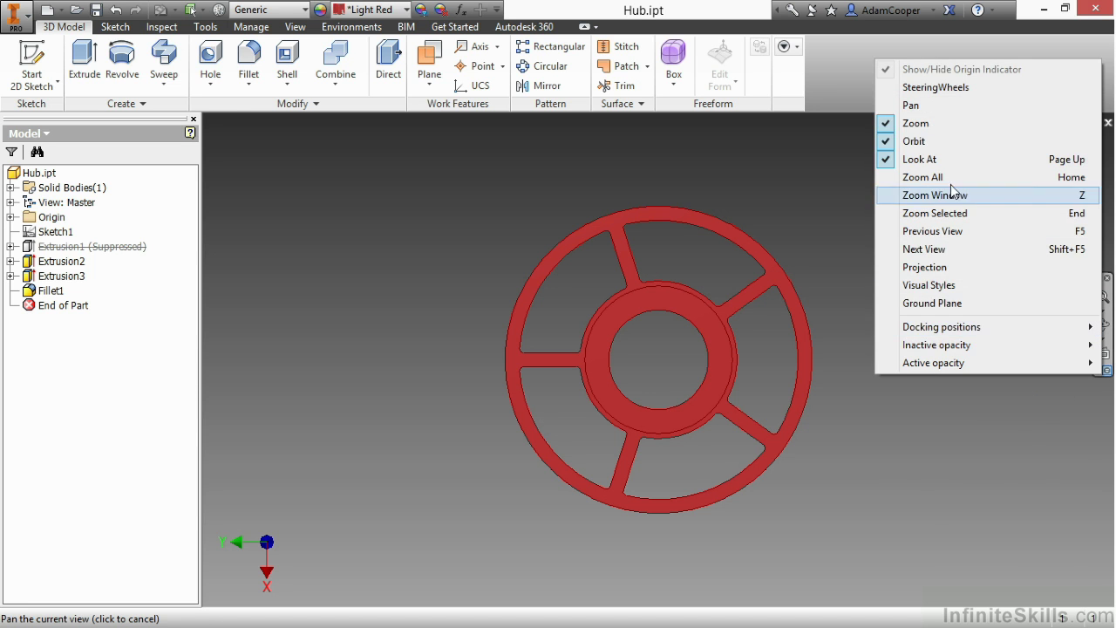
left_click(930, 127)
Step: Add Projection and Visual Styles to the navigation bar
left_click(1105, 342)
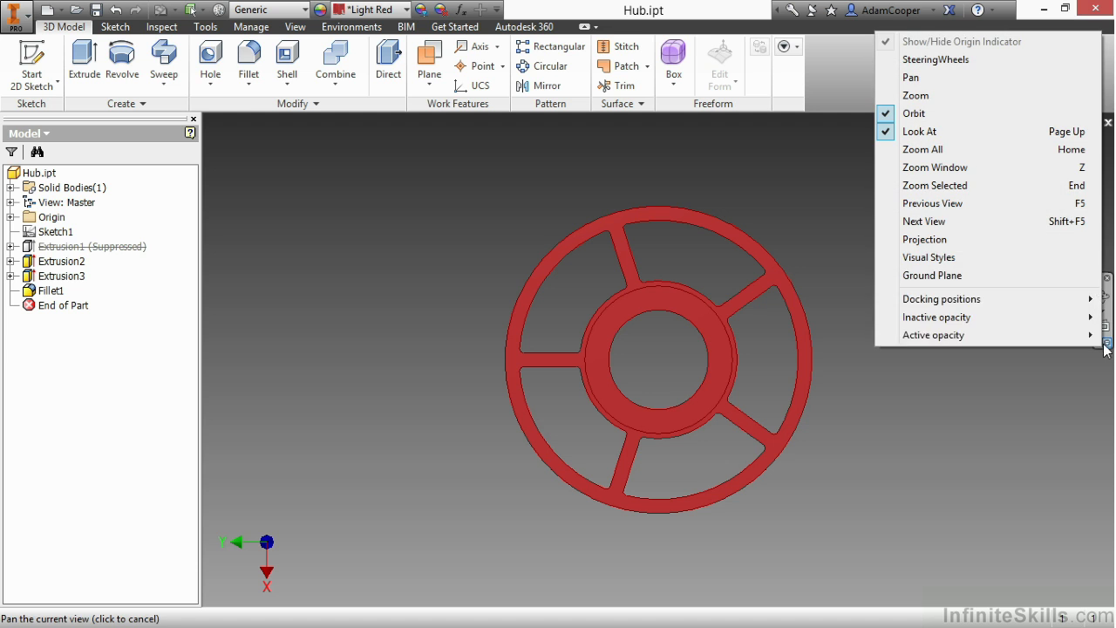
left_click(977, 238)
left_click(1102, 370)
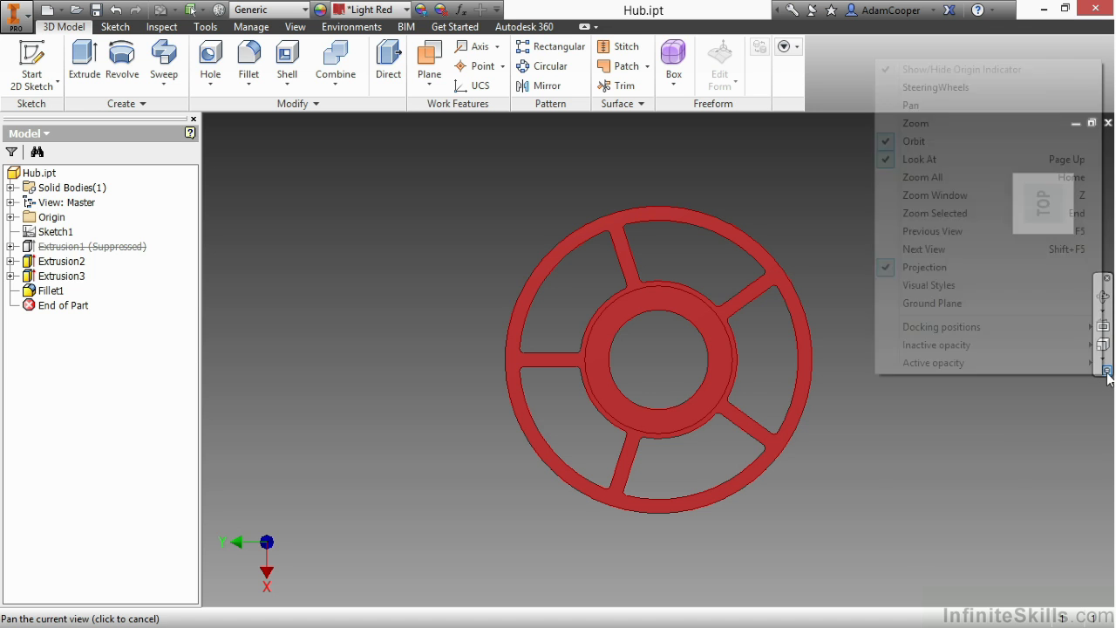
left_click(918, 288)
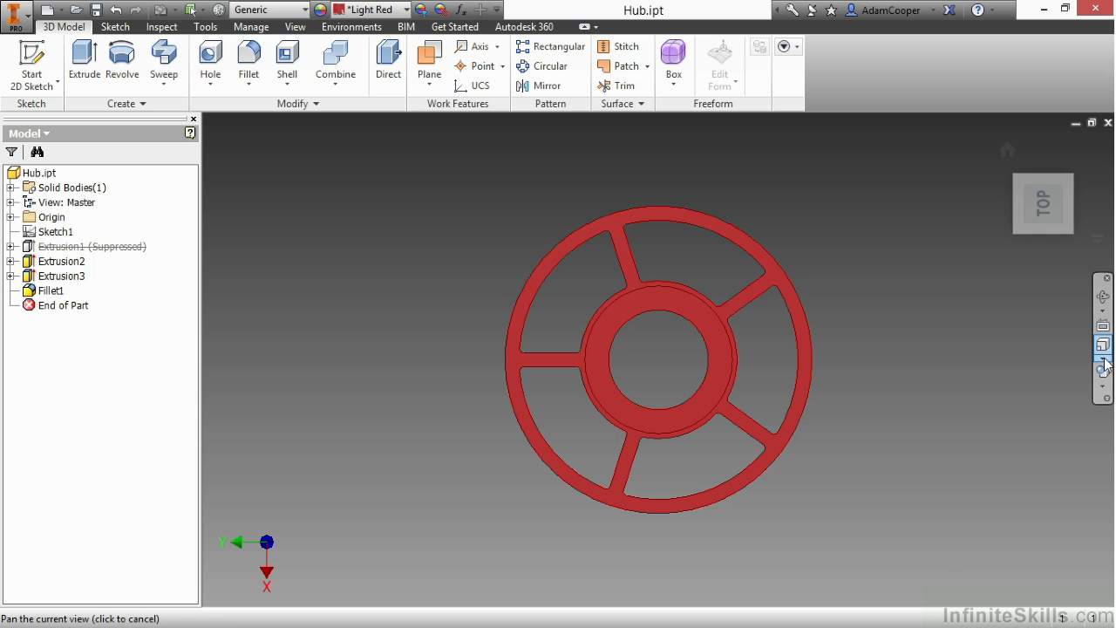
Step: Switch to Perspective projection and return the hub to its home view
left_click(1104, 365)
left_click(1012, 389)
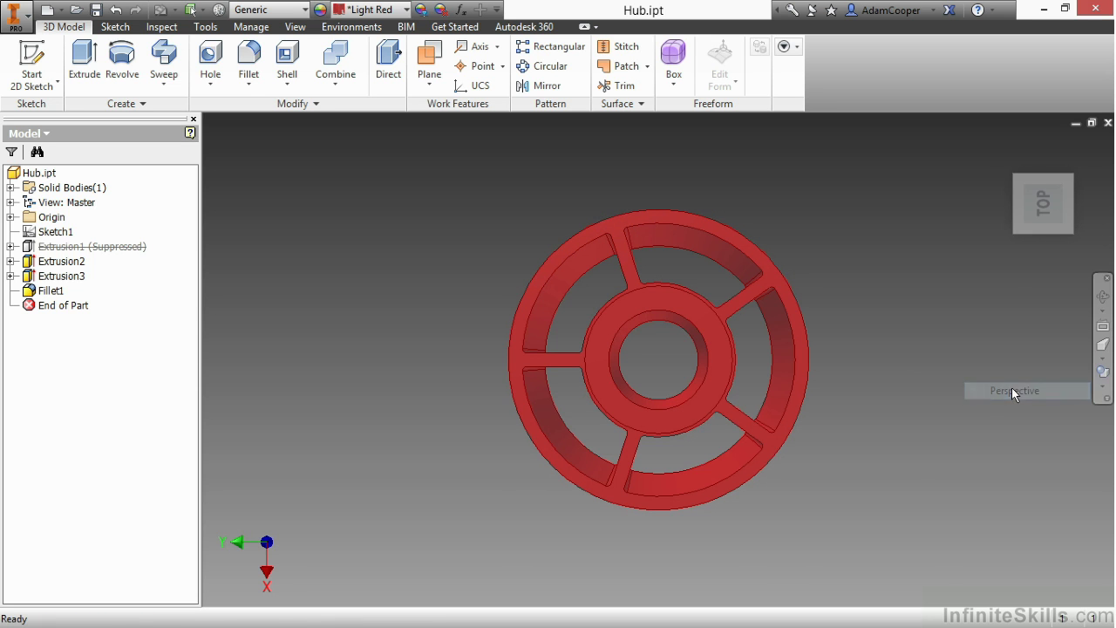
left_click(1008, 150)
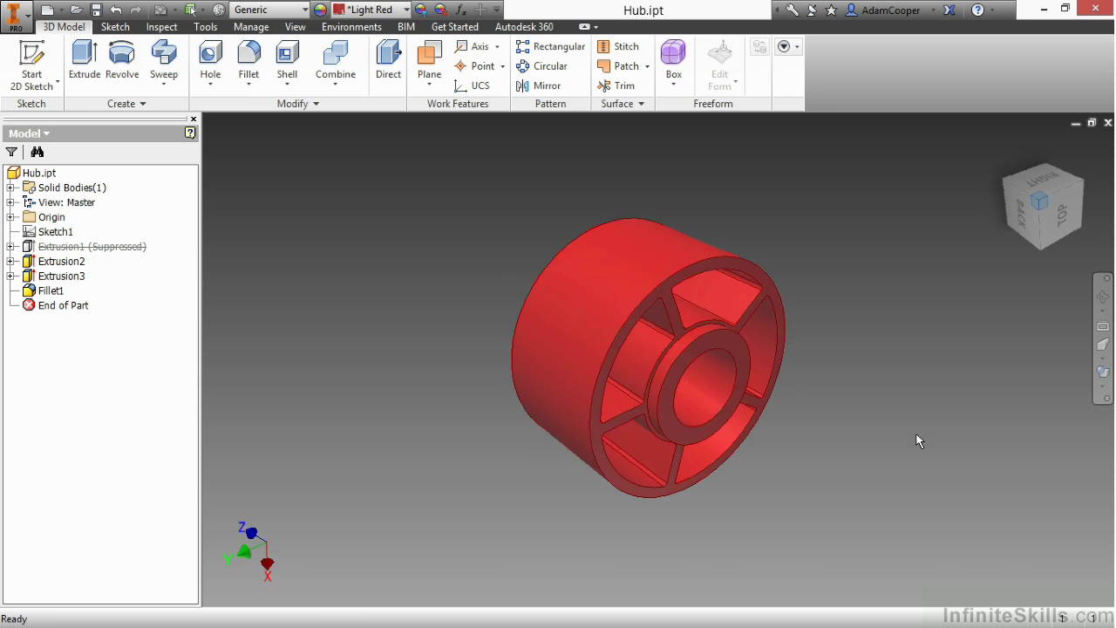
Step: Toggle projection to Orthographic, back to Perspective, and finally to Orthographic
left_click(1103, 345)
left_click(1103, 368)
left_click(1086, 375)
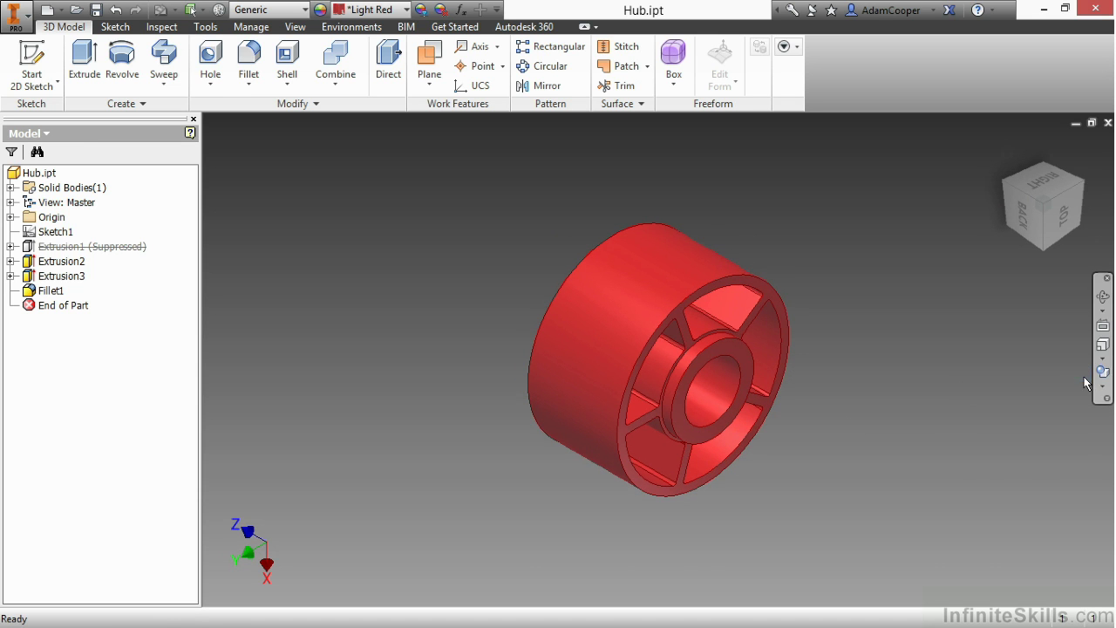
left_click(1104, 373)
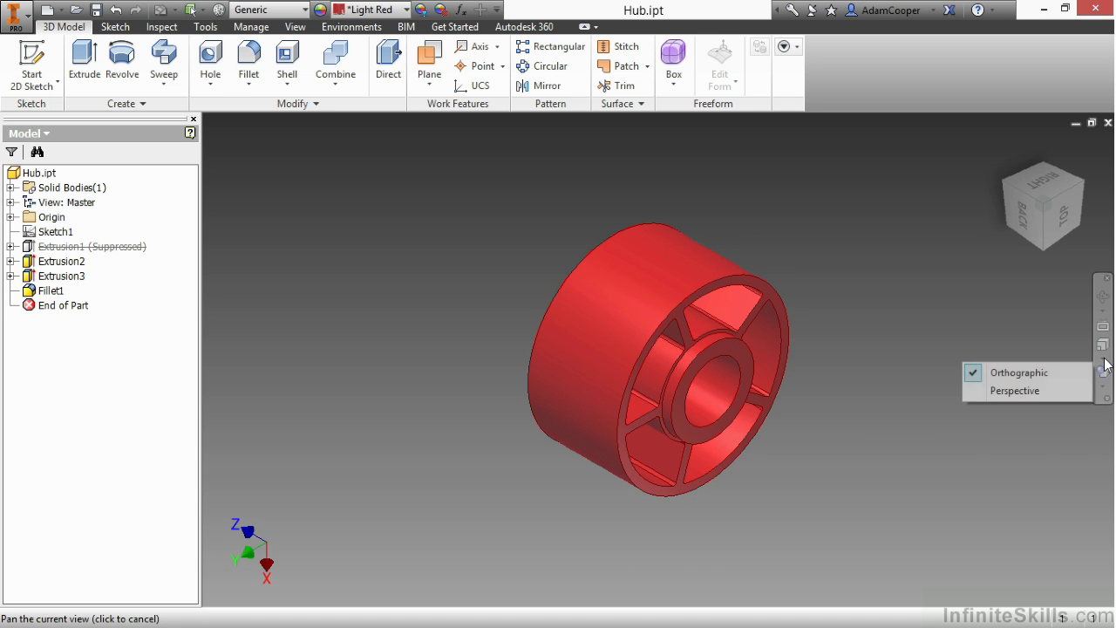
left_click(1046, 390)
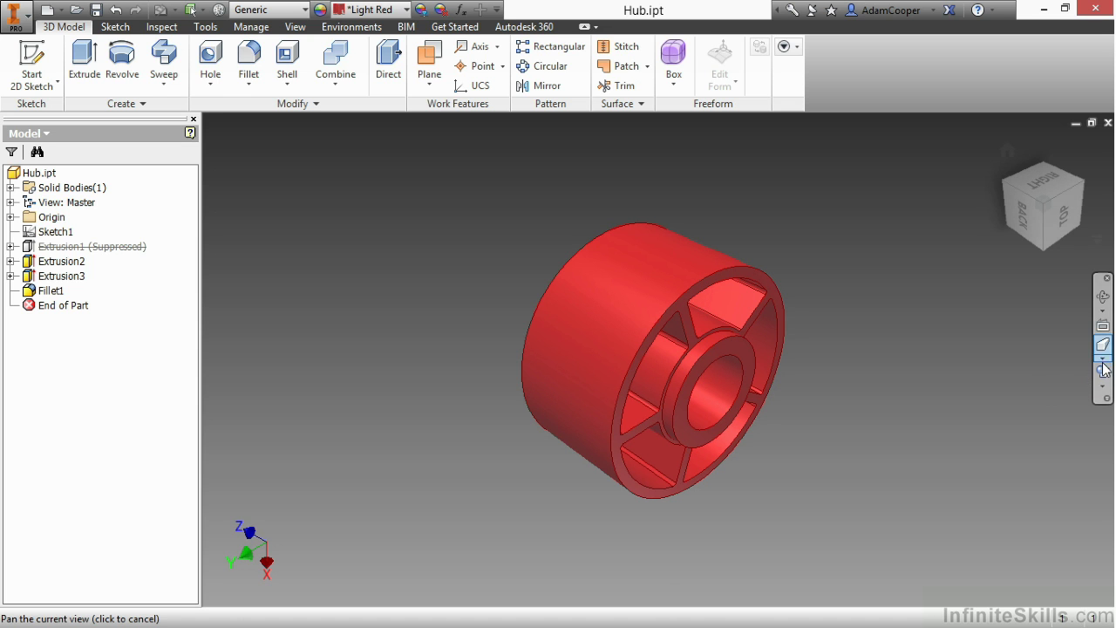
left_click(1104, 366)
left_click(1062, 376)
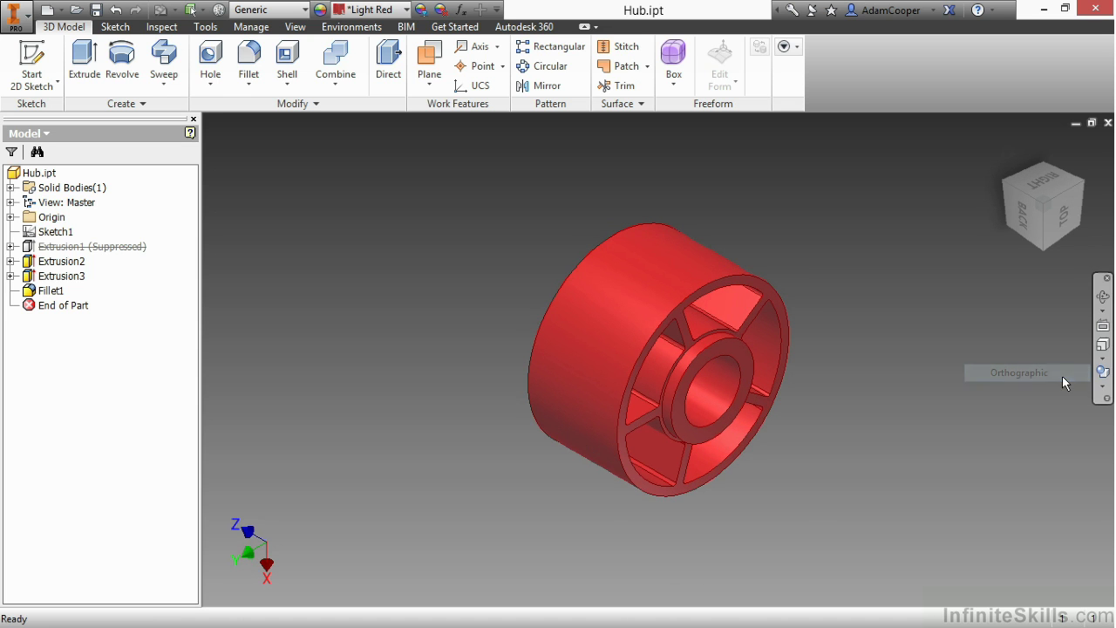
left_click(1102, 387)
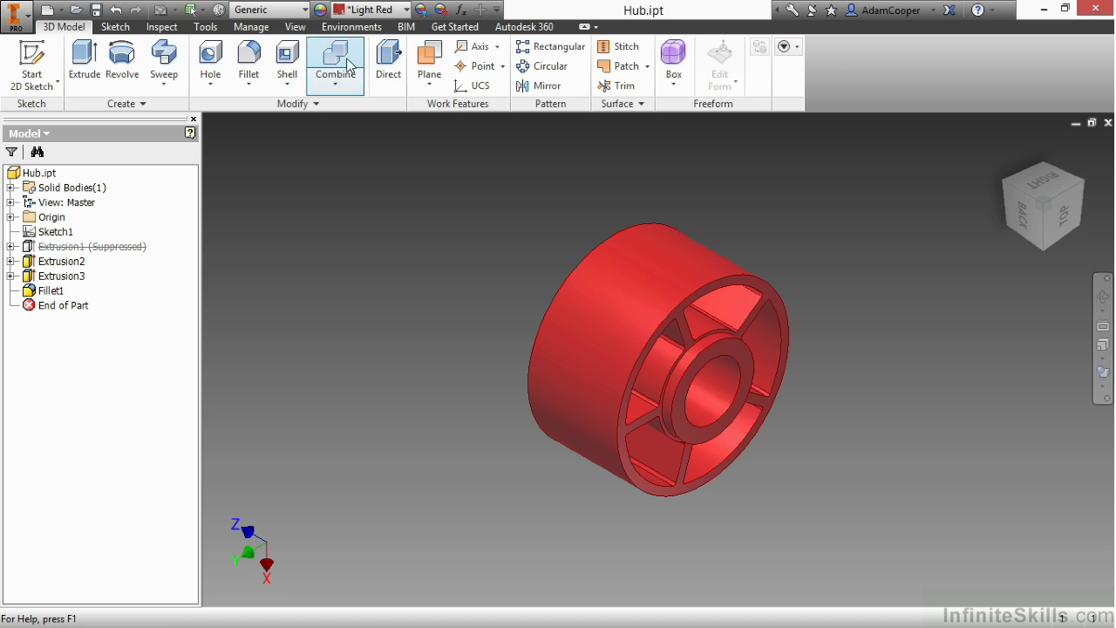
Step: Browse the Visual Style lists on the View tab and navigation bar, keeping Shaded with Edges
left_click(294, 27)
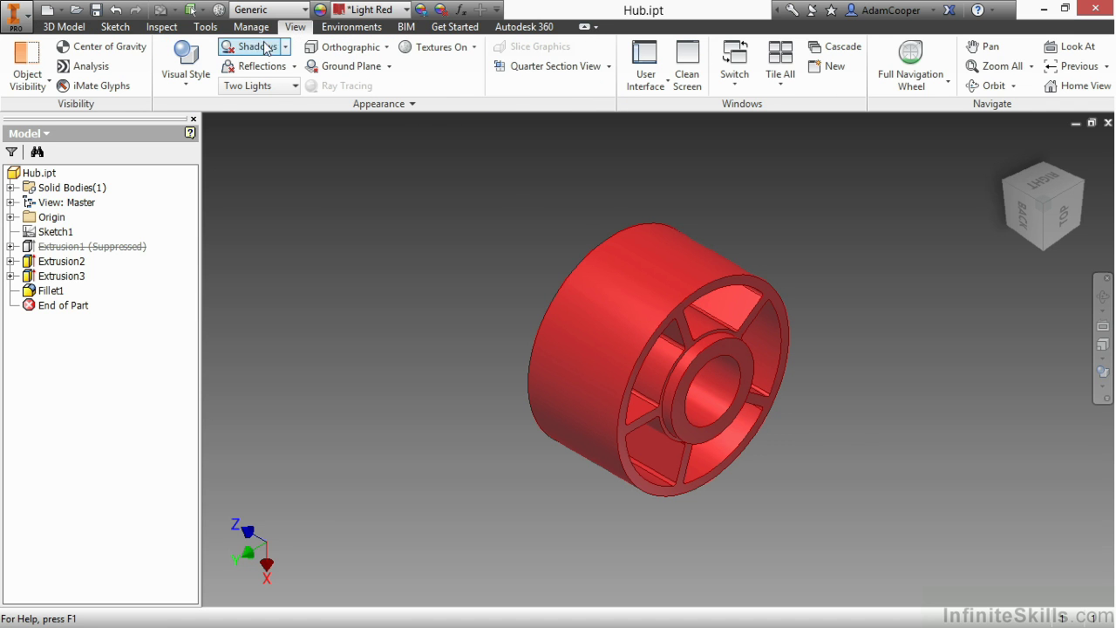
left_click(191, 87)
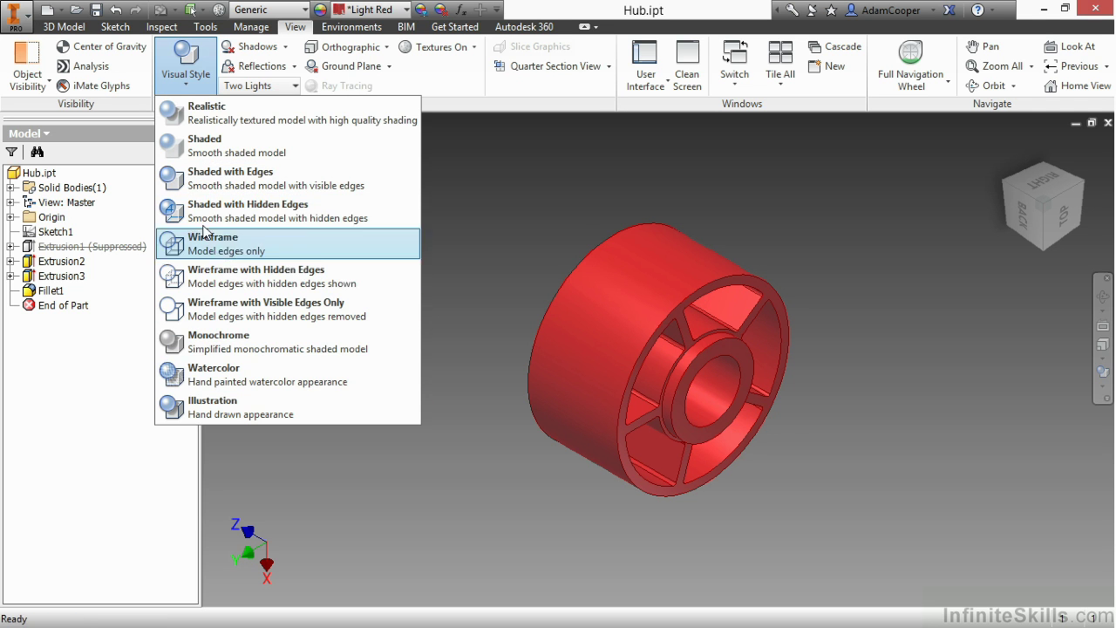
left_click(479, 235)
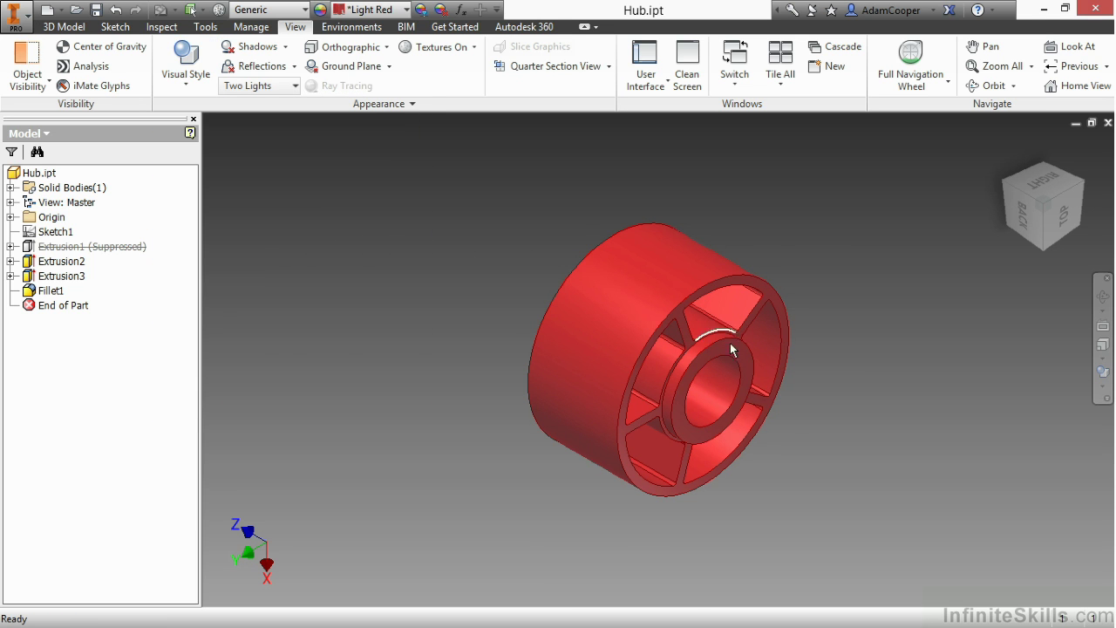
left_click(1103, 391)
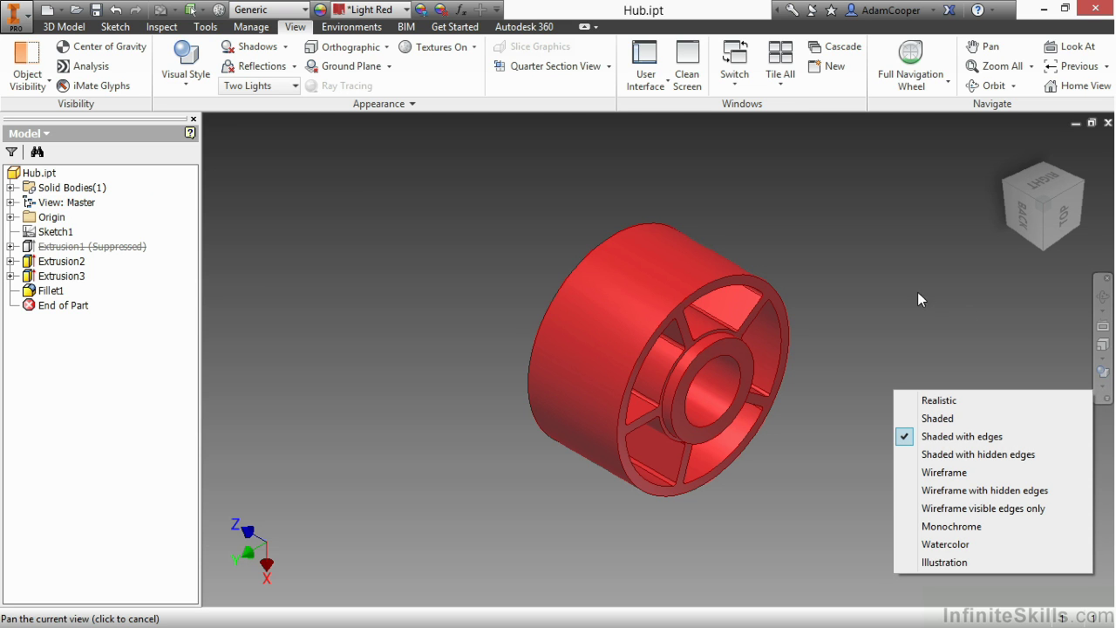
left_click(852, 311)
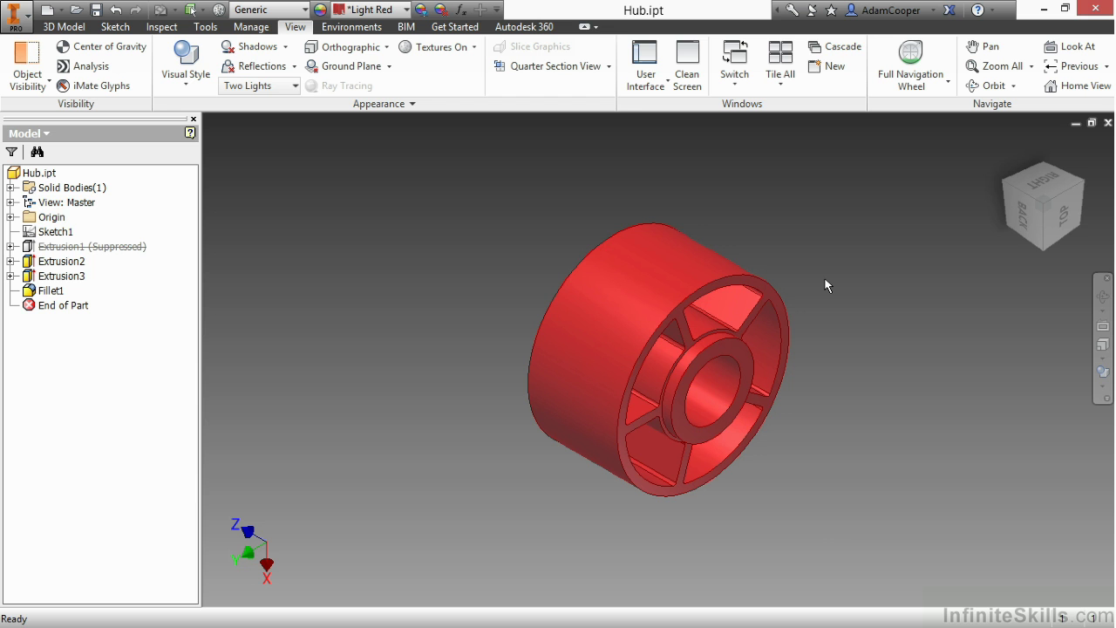
Step: Free-orbit the hub to view its spoked end from the side, then pan it with F2
key("F4")
left_click_drag(822, 276, 787, 271)
key("F2")
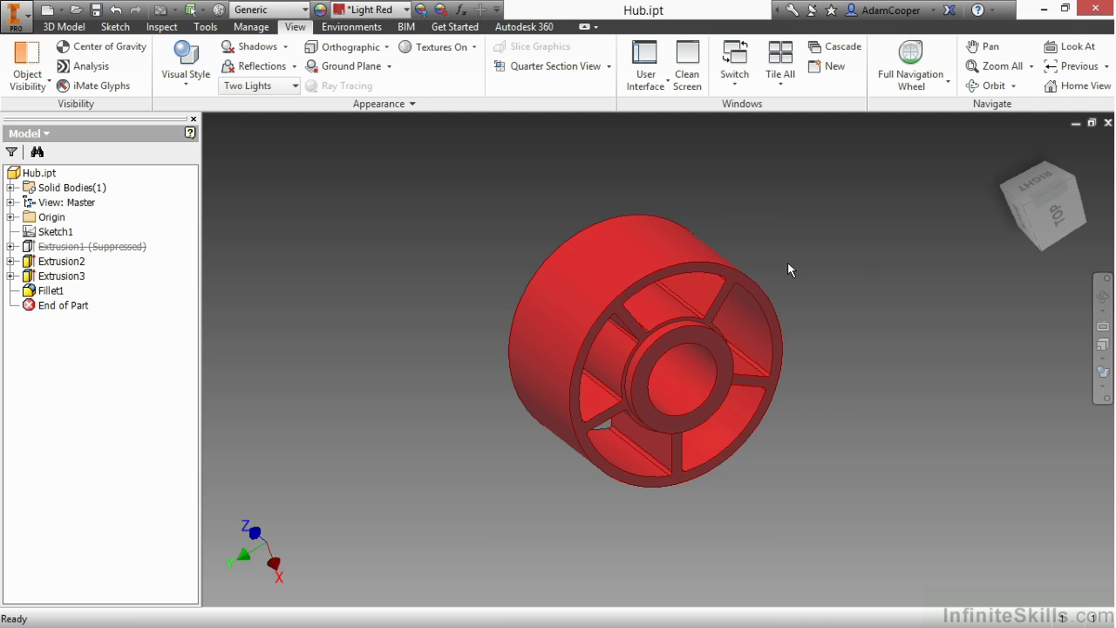